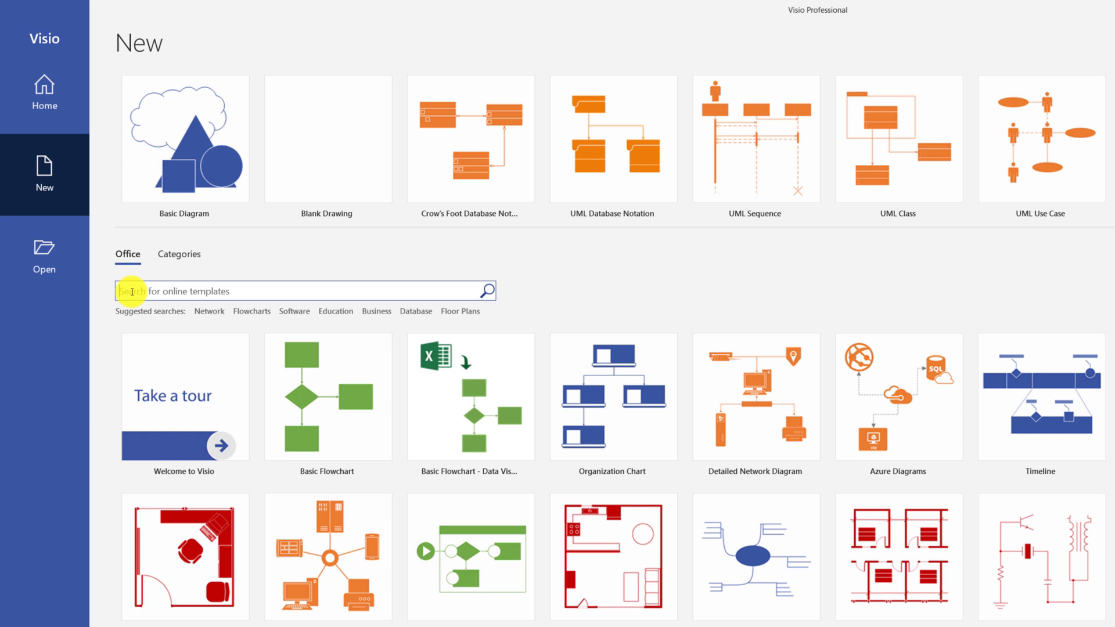
Step: Search the online templates for 'database'
text(database)
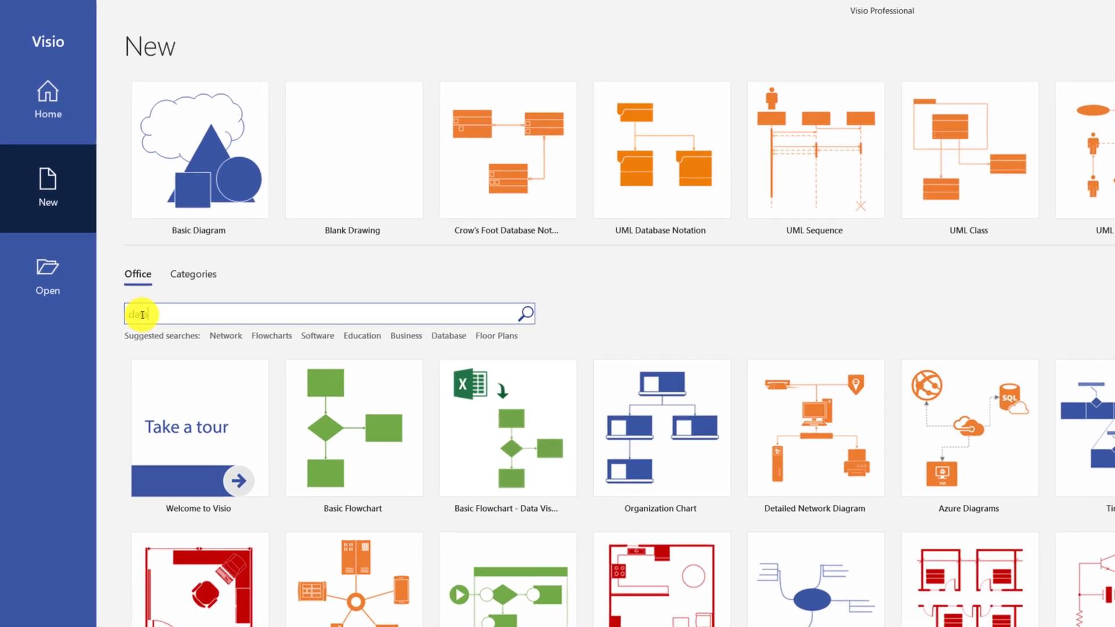
key(Return)
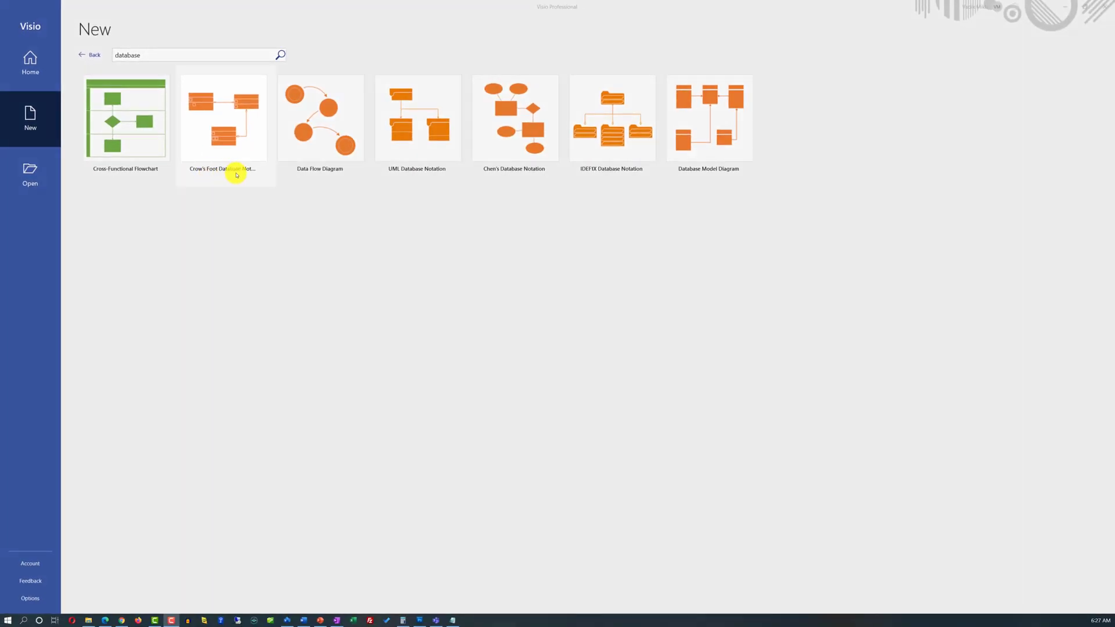
Step: Select the Crow's Foot Database Notation template to preview it
click(236, 175)
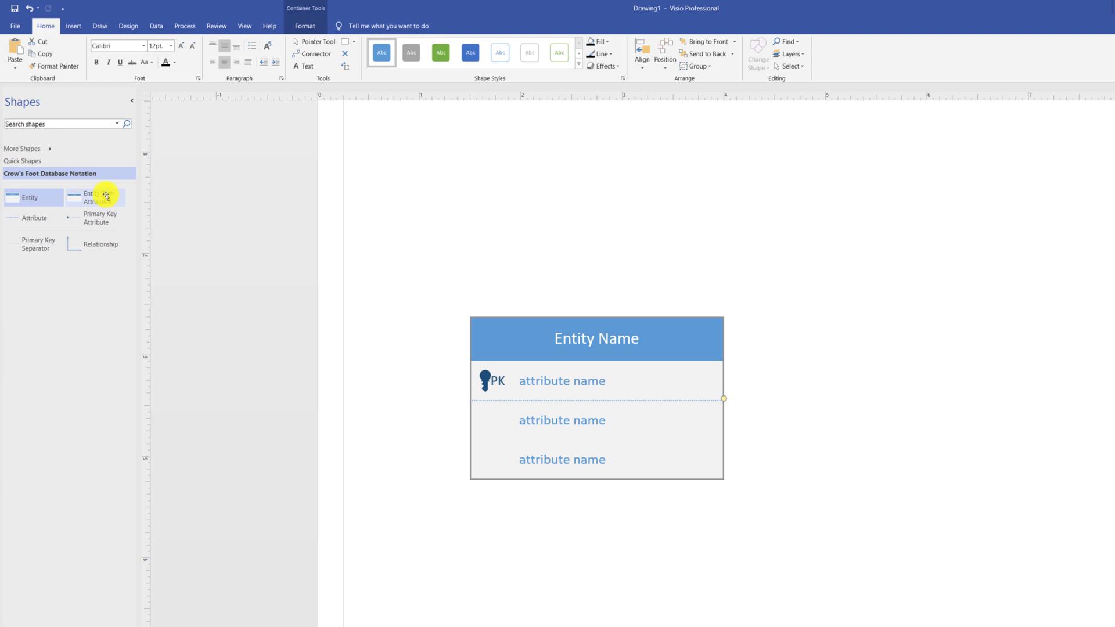
drag(107, 198, 955, 416)
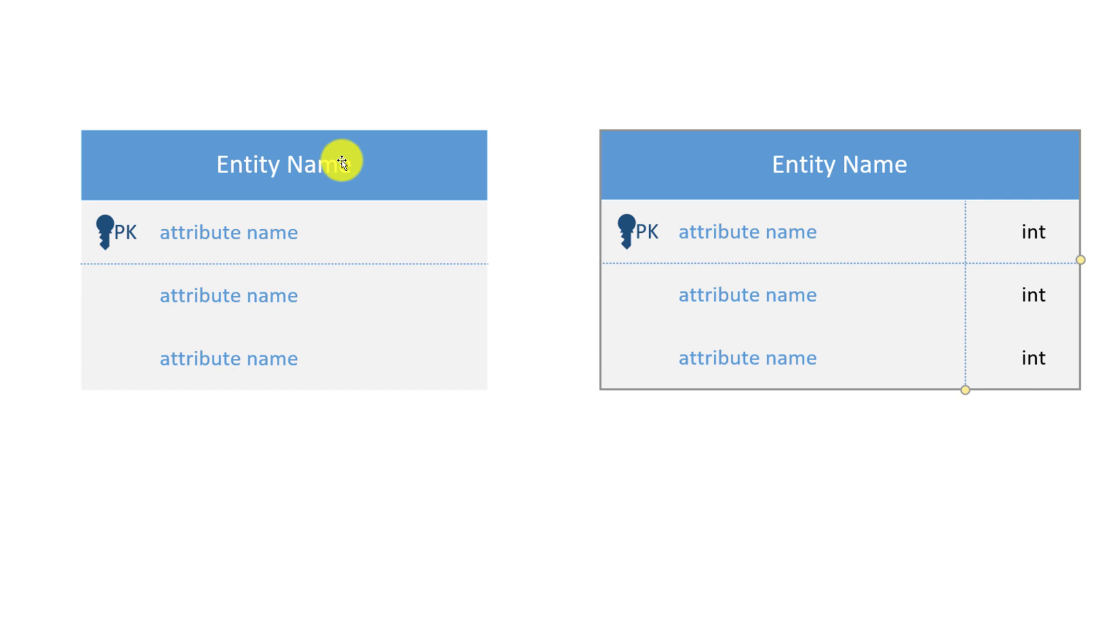
click(765, 192)
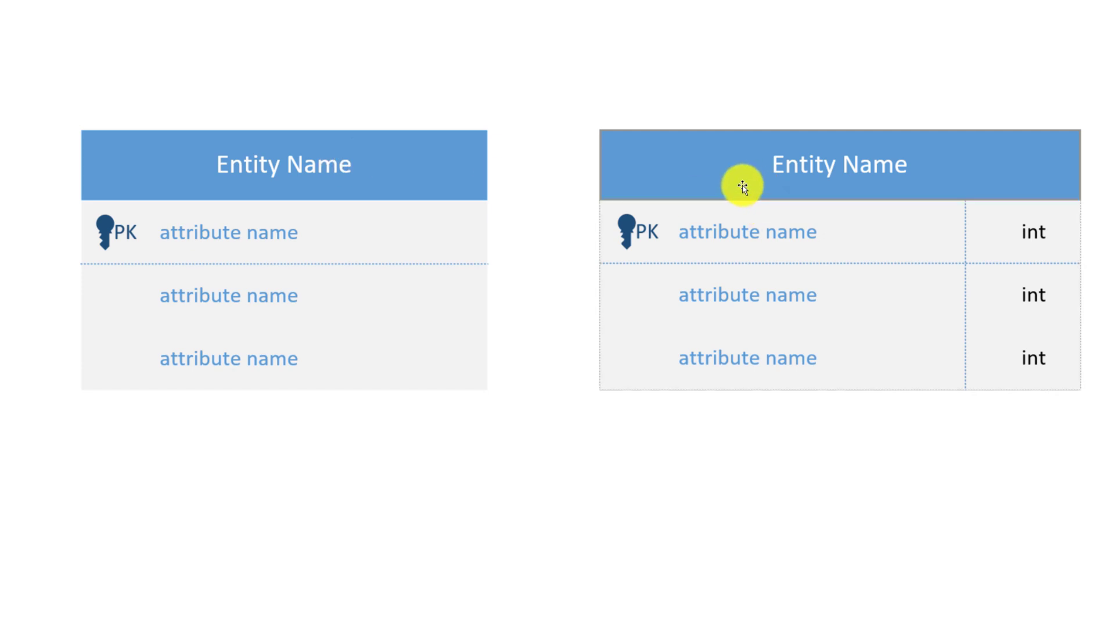
click(742, 186)
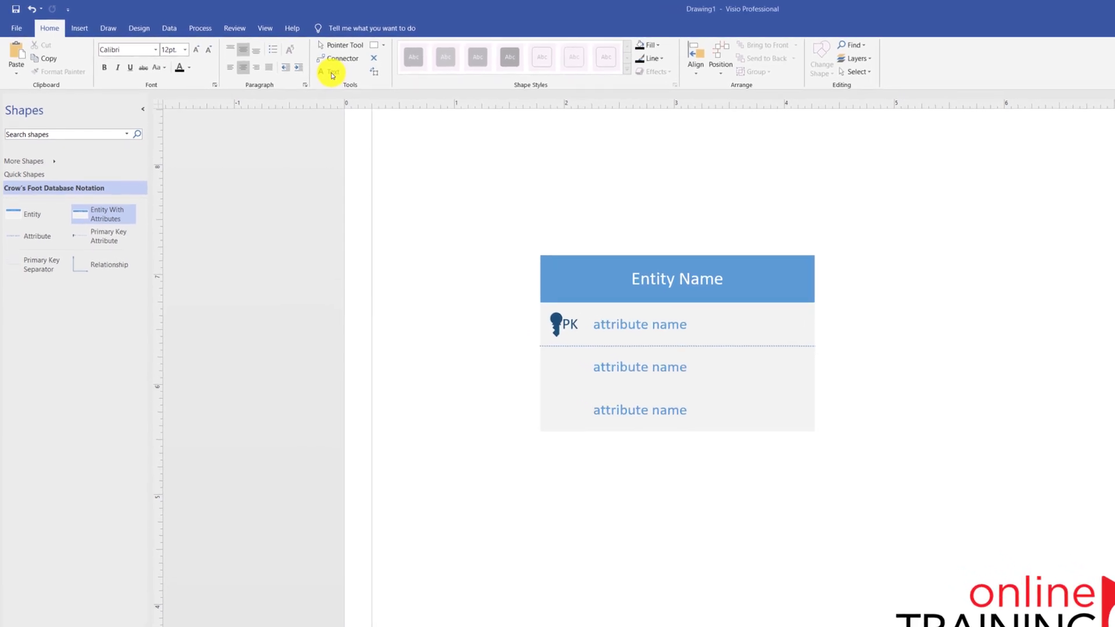
Step: Choose the Text tool and place a title text box near the top of the page
click(333, 73)
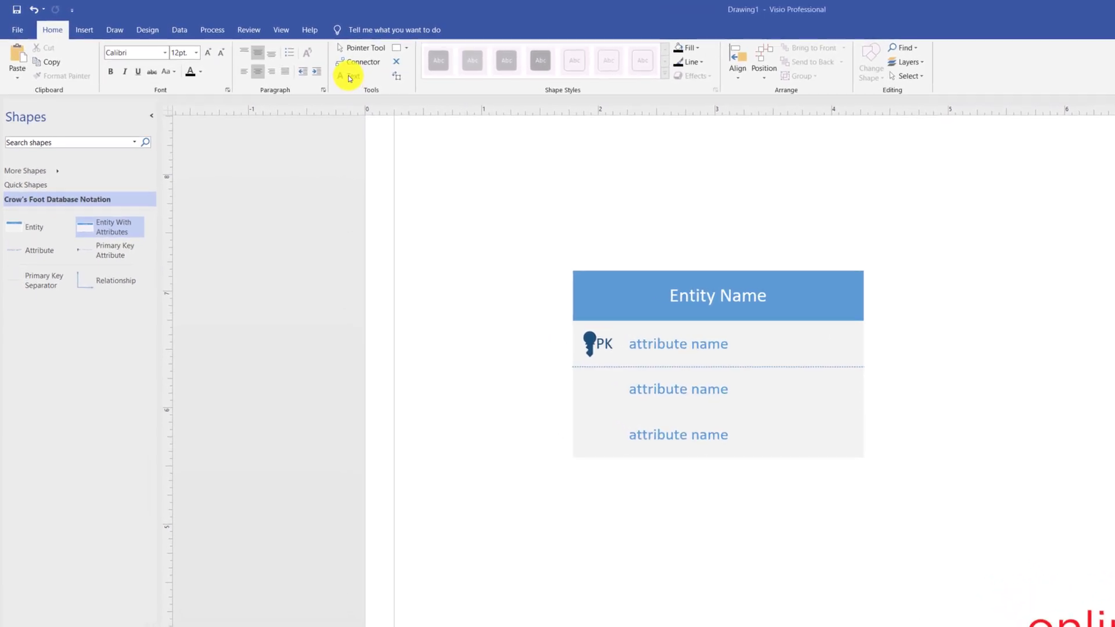
click(398, 143)
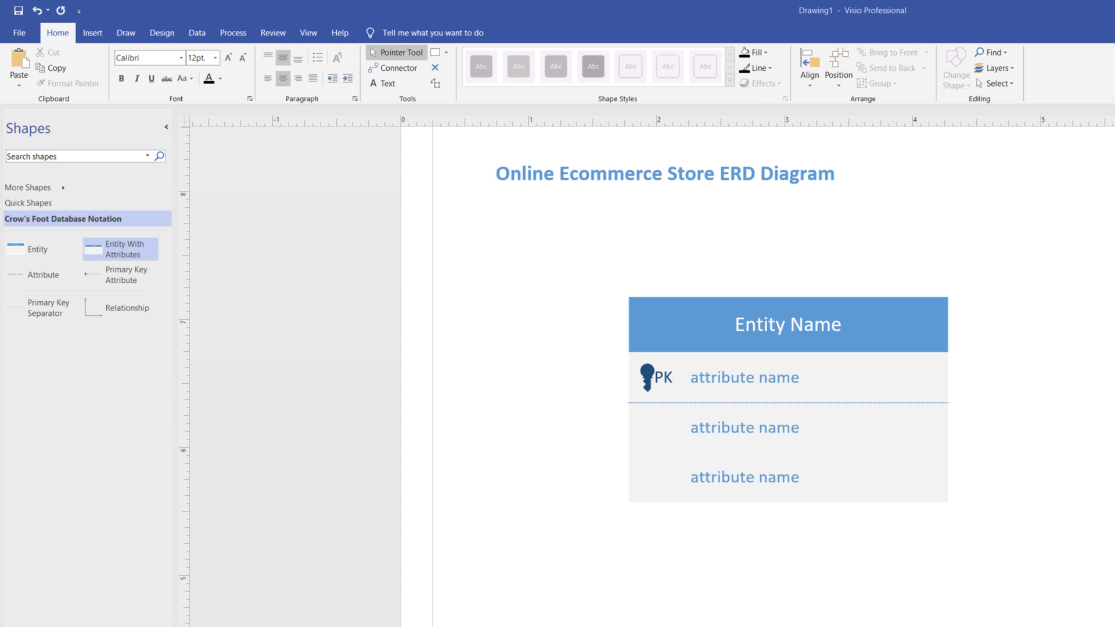
Step: Replace the entity header 'Entity Name' with 'Customers'
click(792, 310)
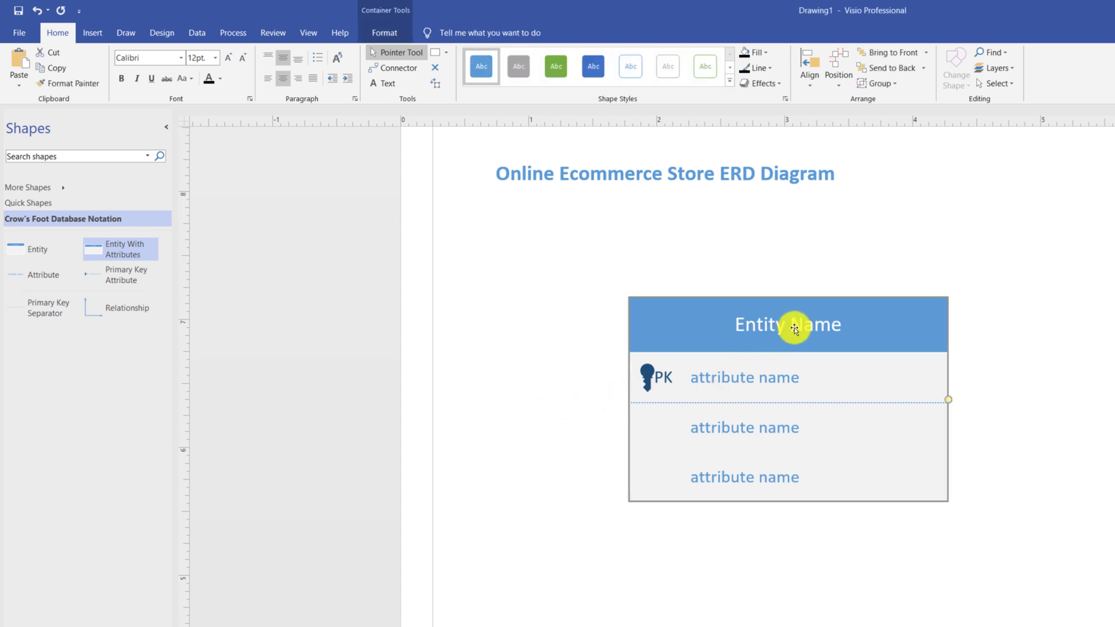
double_click(793, 325)
drag(806, 323, 715, 330)
text(Customers)
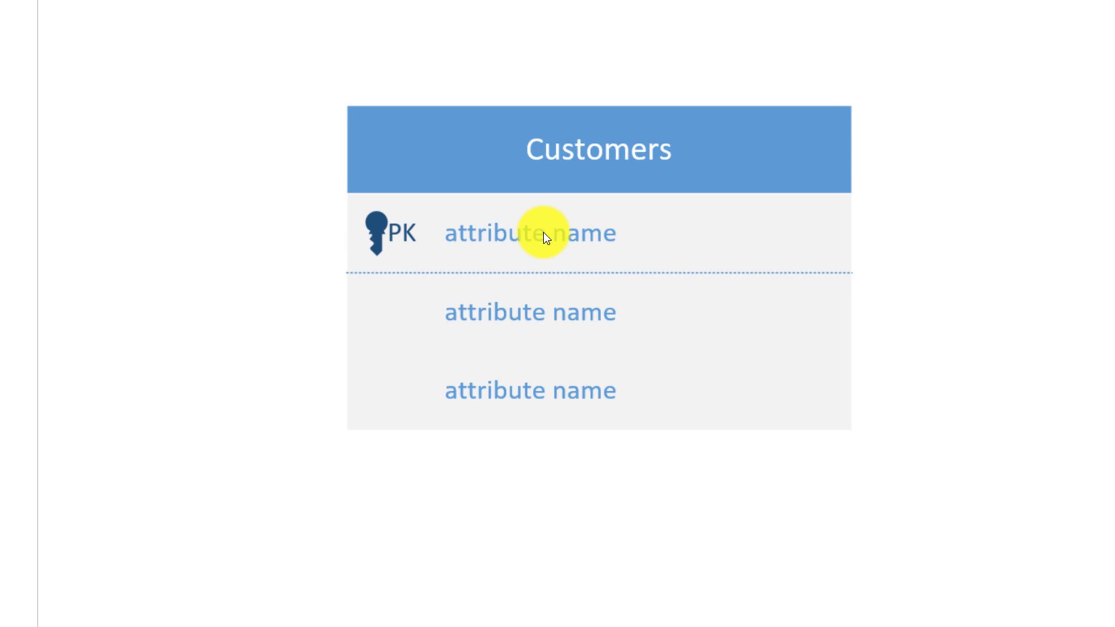
double_click(560, 237)
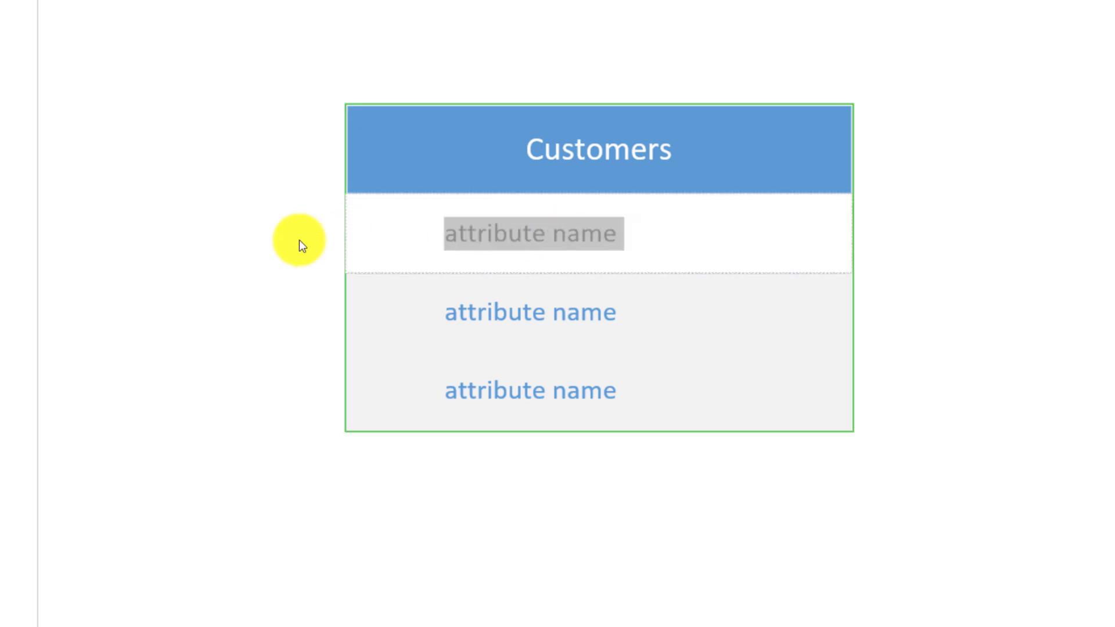
Step: Finish editing the attribute row and clear the selection
key(Escape)
click(159, 273)
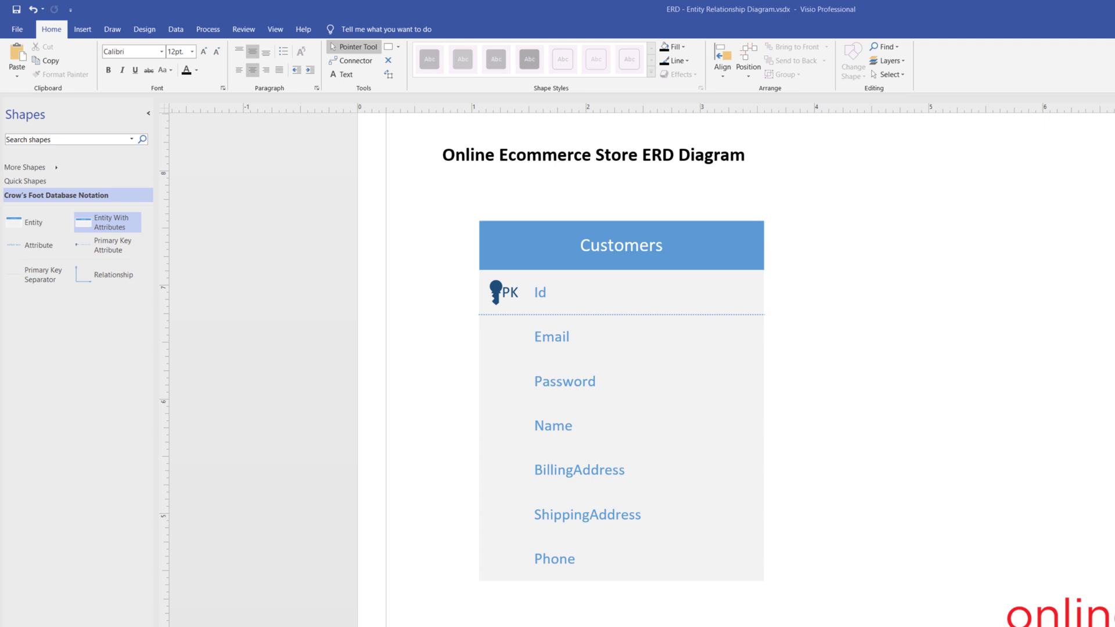
Step: Copy and paste the Customers entity to create a duplicate on the right
click(621, 400)
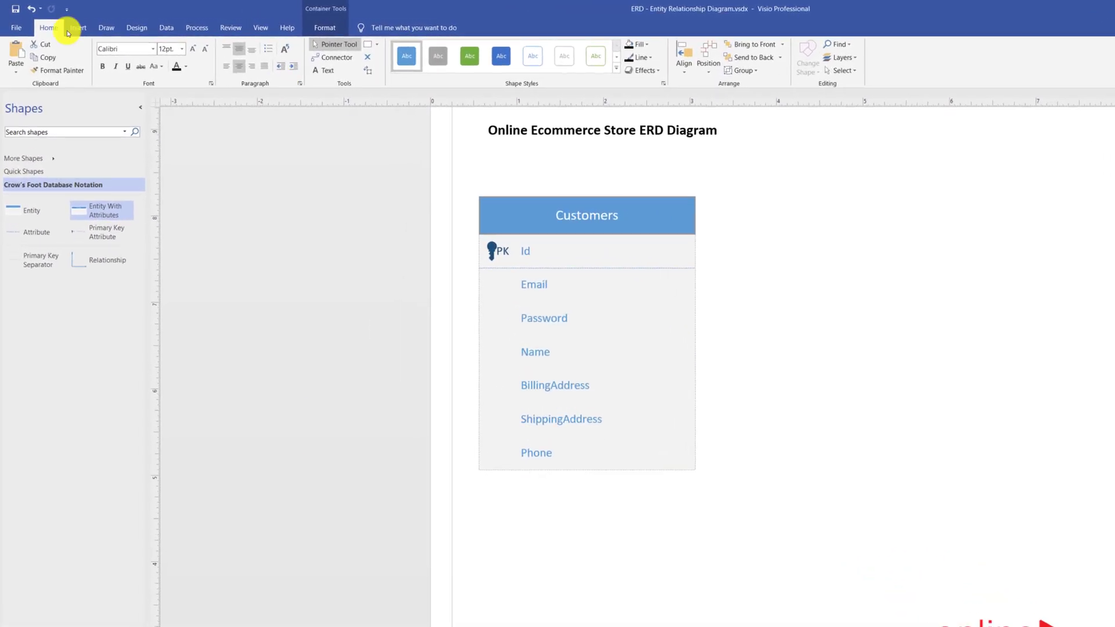
click(48, 57)
key(ctrl+v)
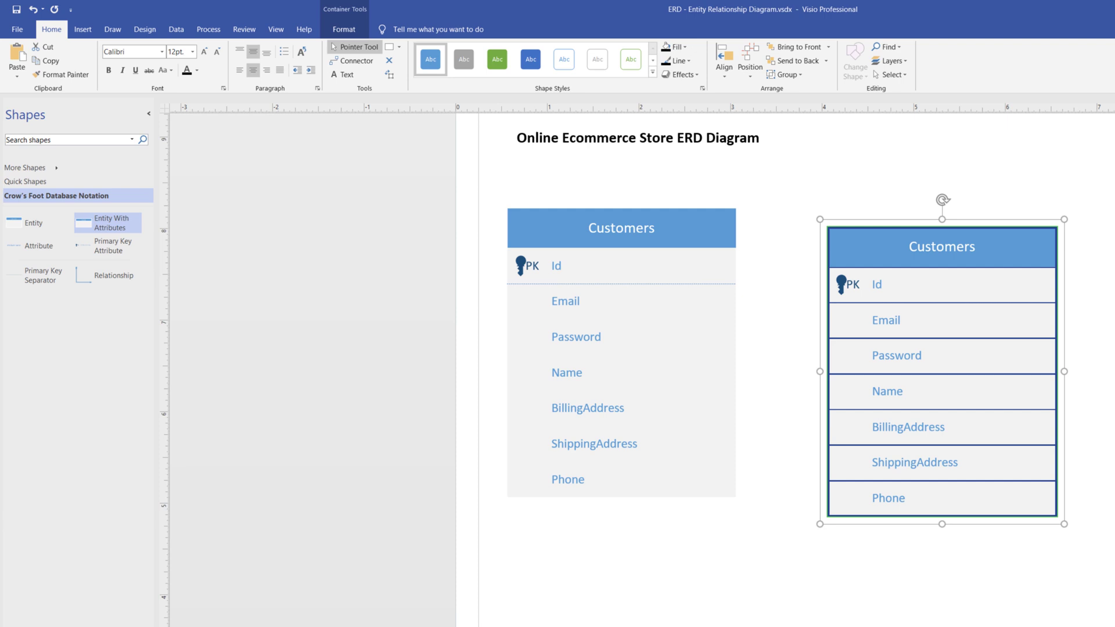
click(1012, 256)
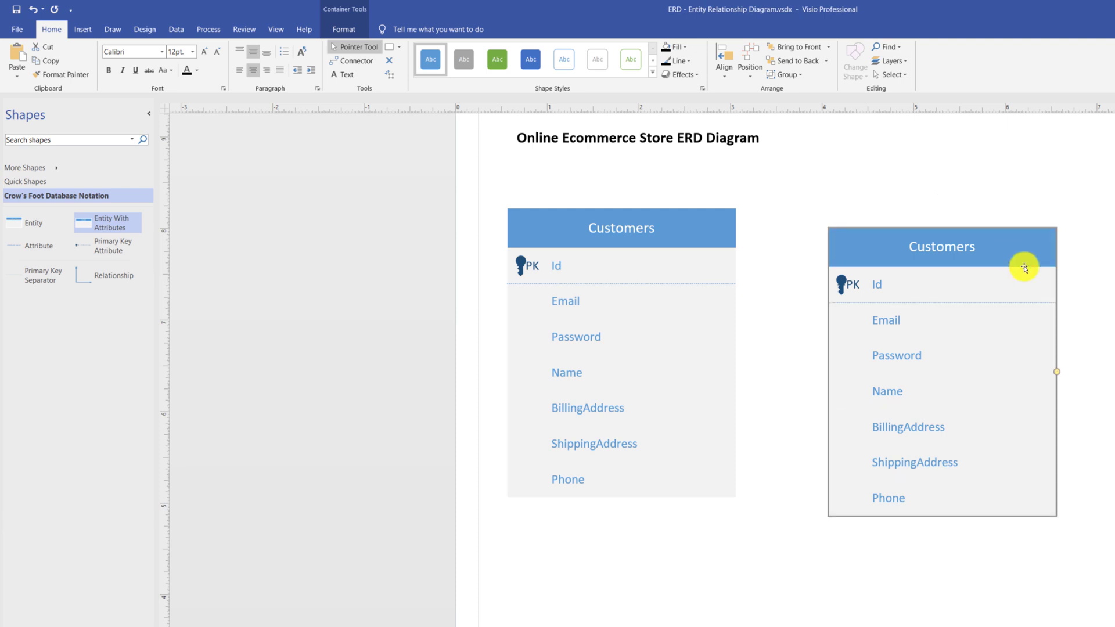
click(1012, 247)
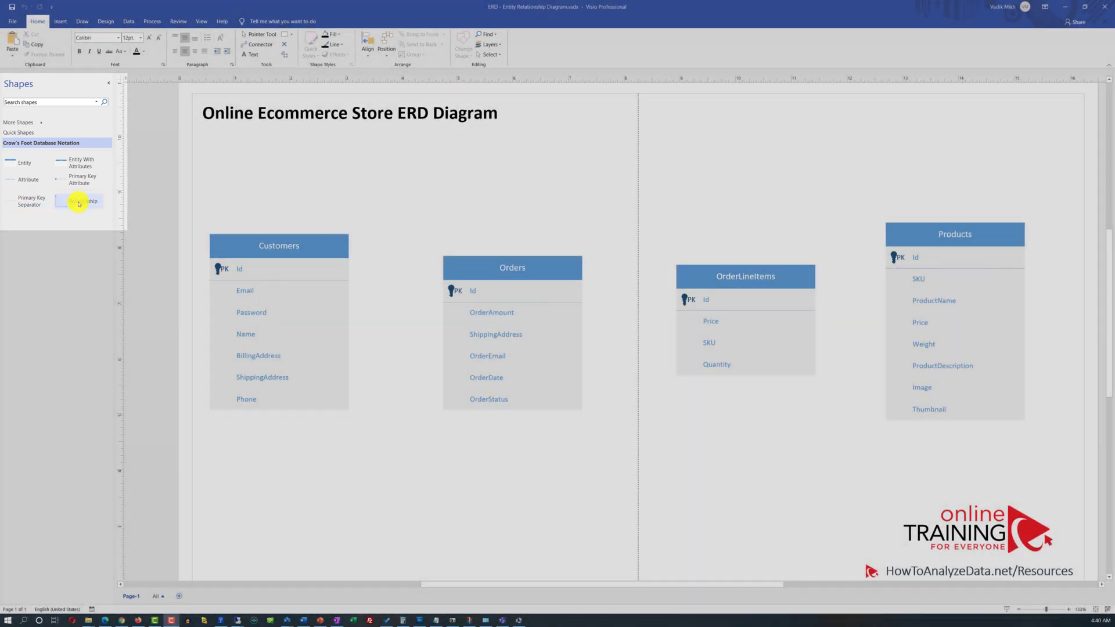
Step: Add a Relationship connector glued between the Customers and Orders tables
drag(79, 201, 356, 296)
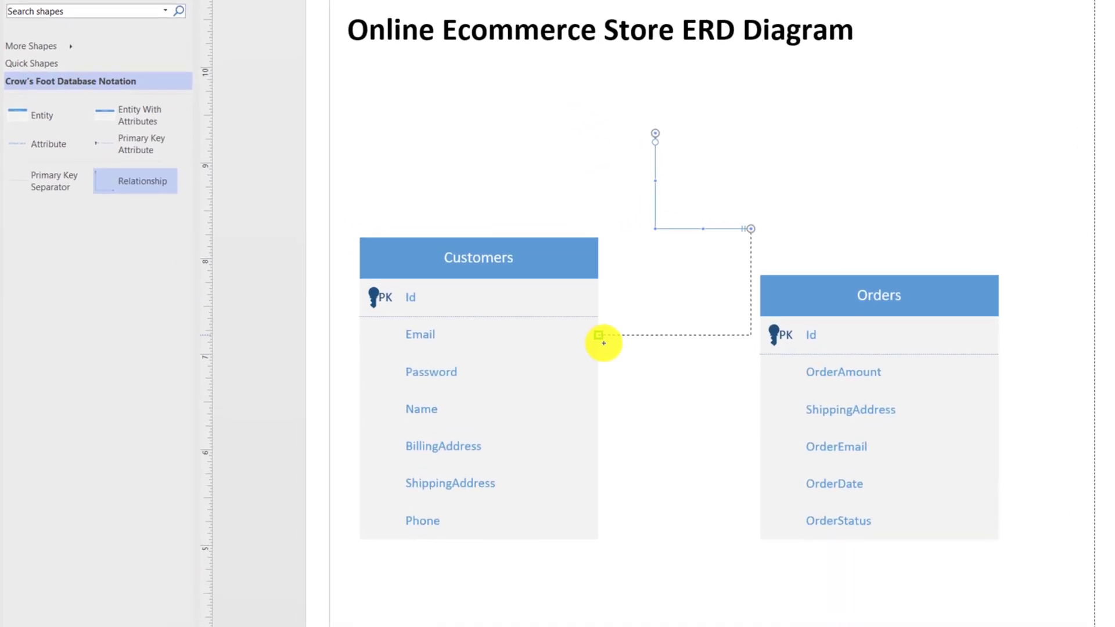
drag(604, 343, 601, 342)
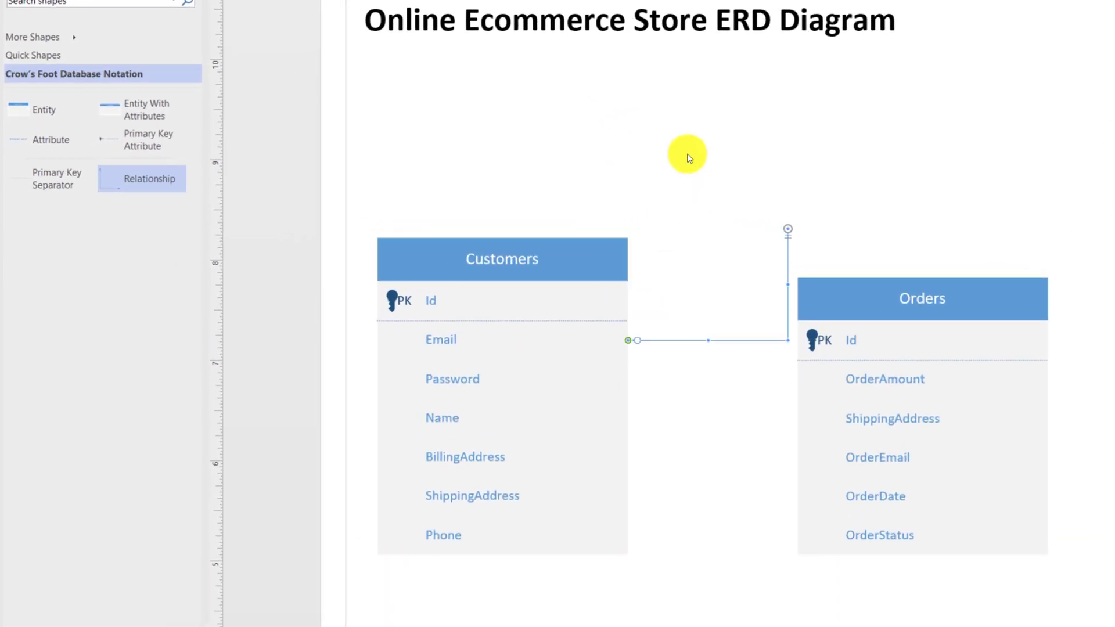
drag(786, 228, 797, 416)
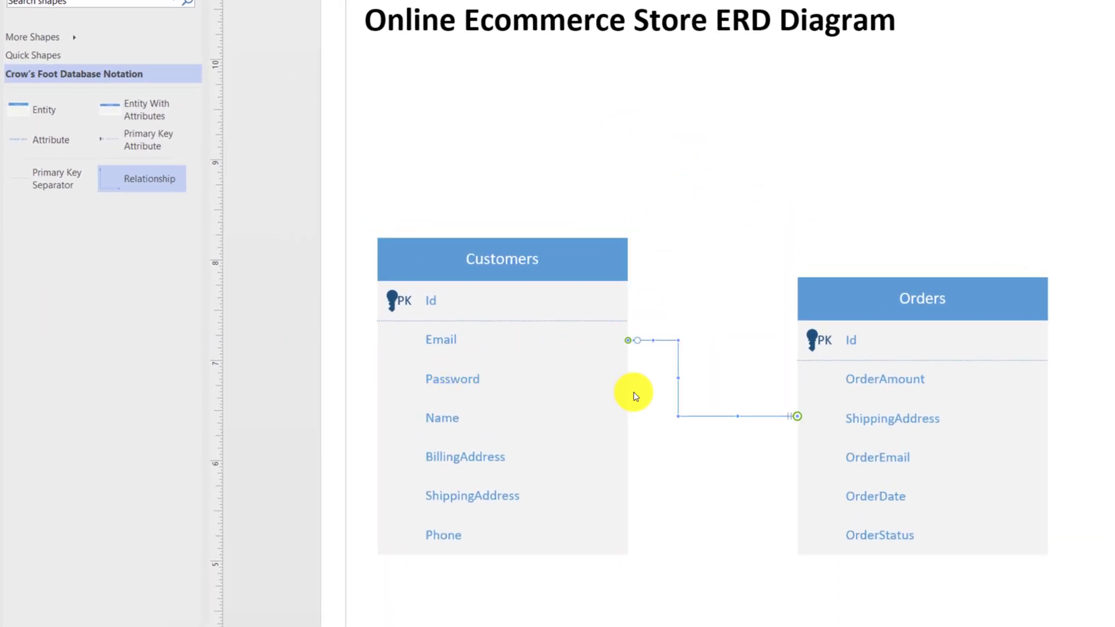
click(572, 407)
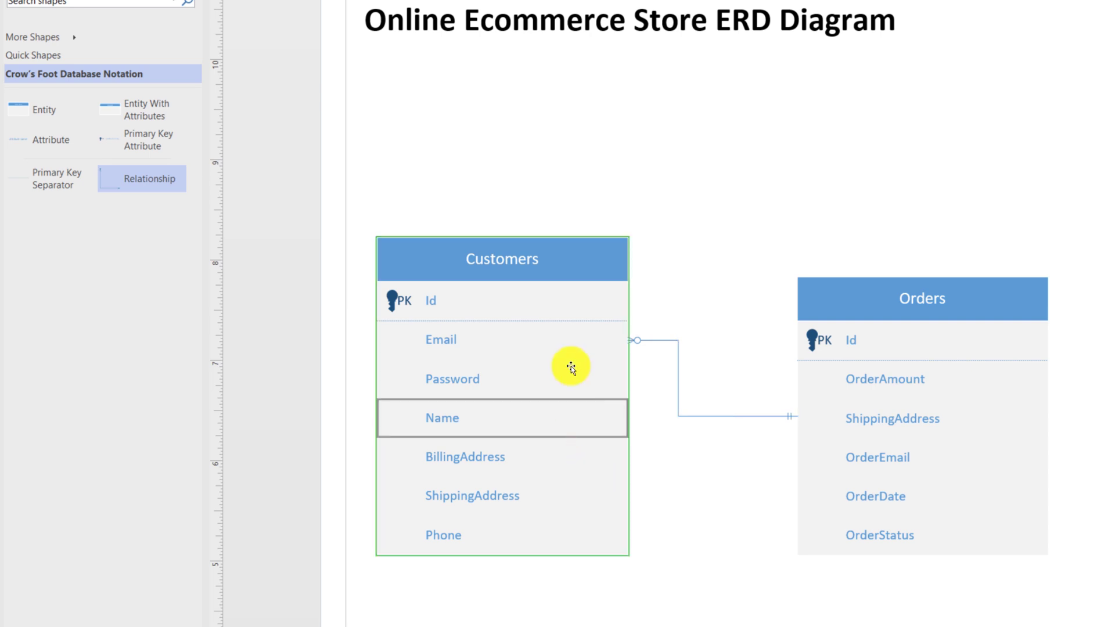
Step: Nudge the Customers entity down so the relationship line runs straight
click(576, 272)
click(577, 271)
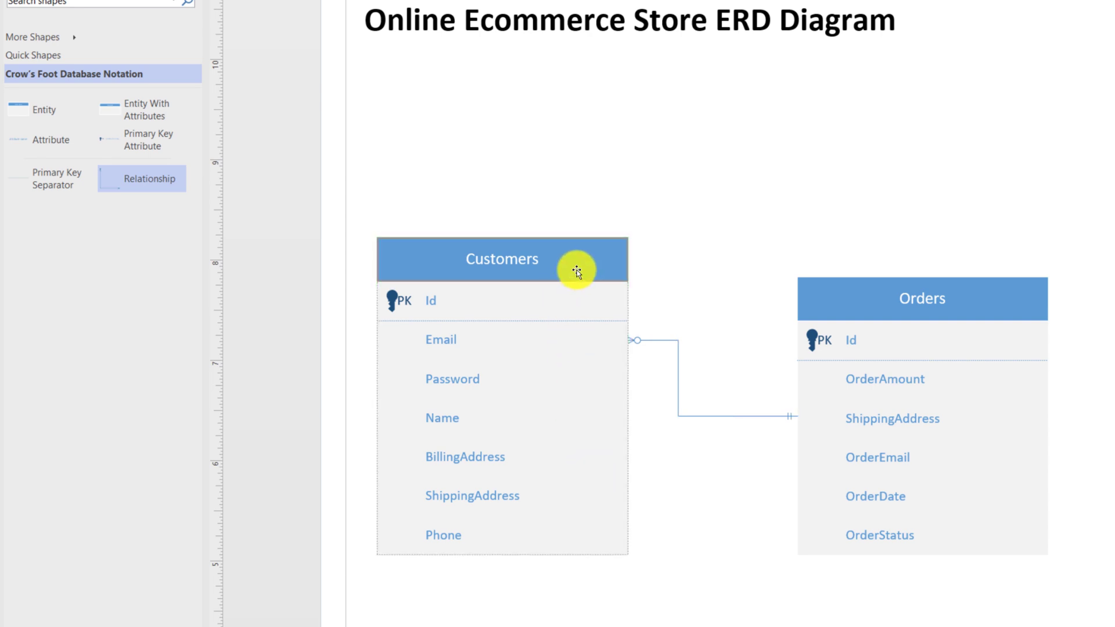
click(613, 251)
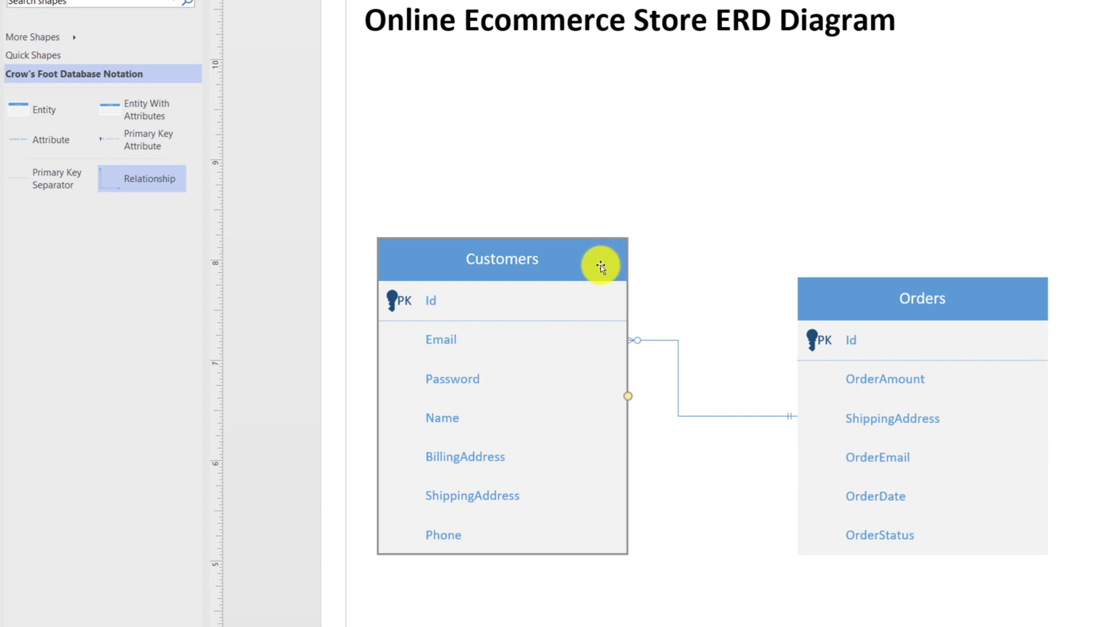
key(Down)
key(Down)
key(Down)
key(Down)
key(Down)
key(Down)
key(Down)
key(Down)
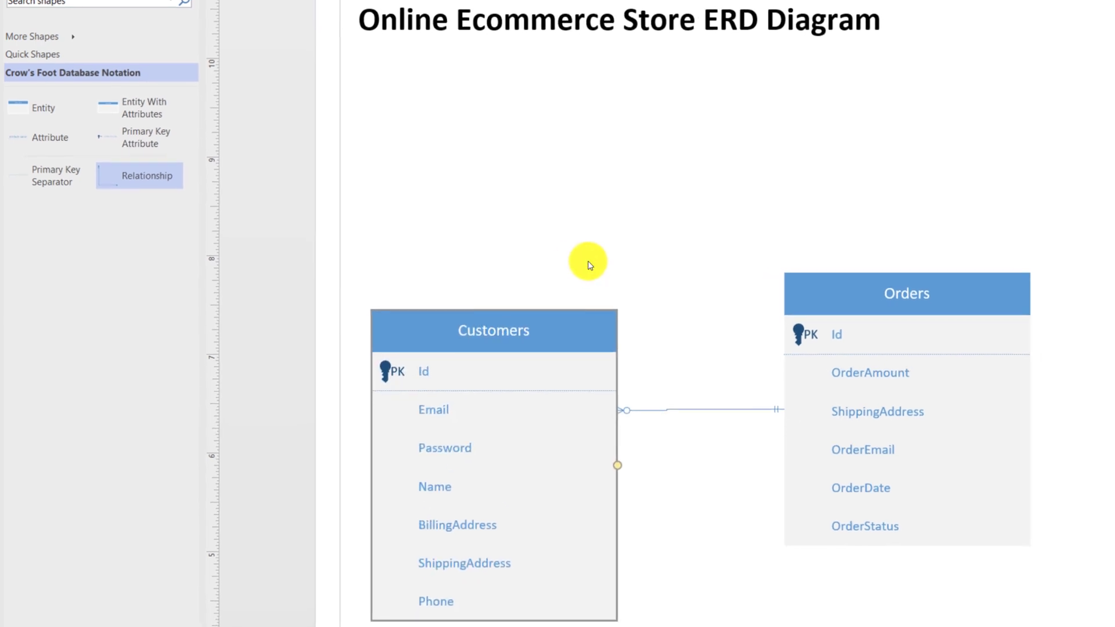
Step: Set the relationship's Customers end symbol to '1 and only 1'
scroll(490, 347, up, 2)
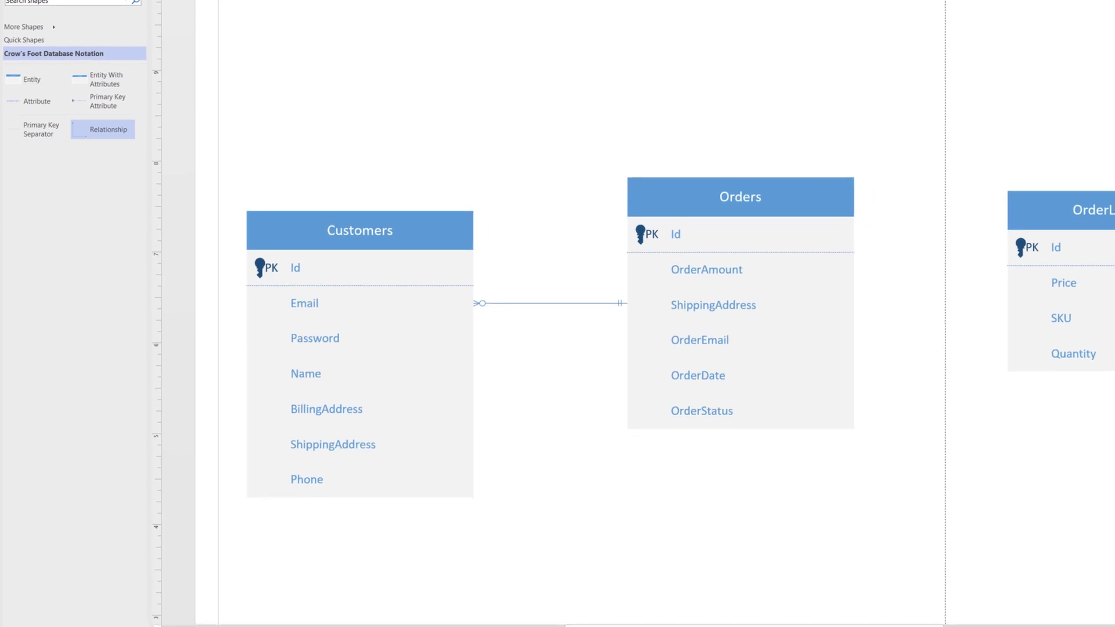
click(519, 303)
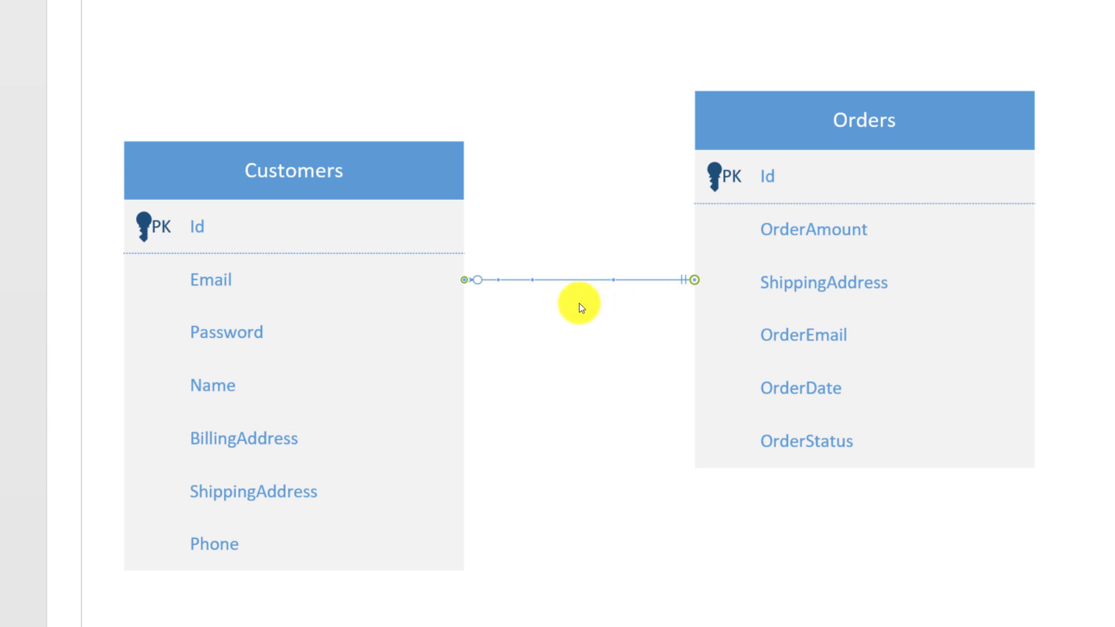
key(Escape)
click(560, 279)
right_click(560, 280)
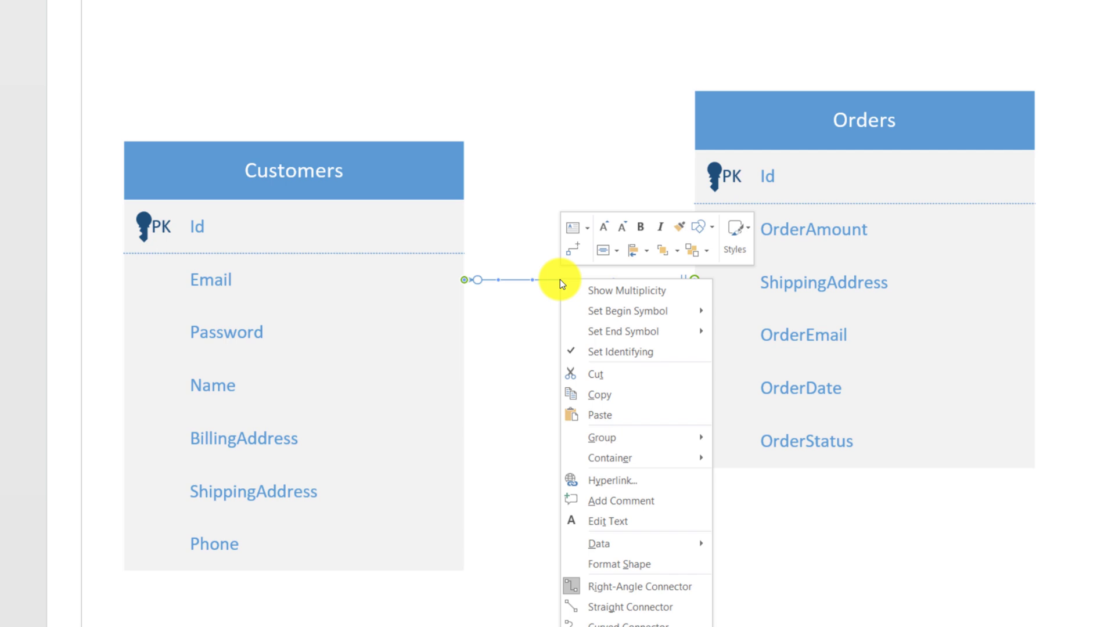
mouse_move(614, 305)
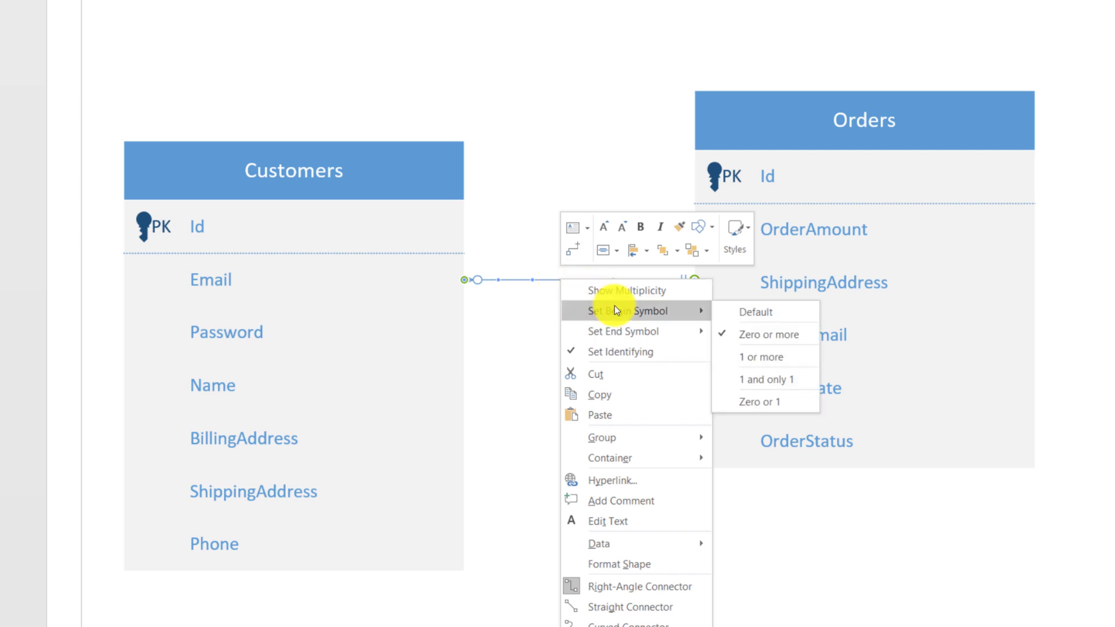
click(776, 378)
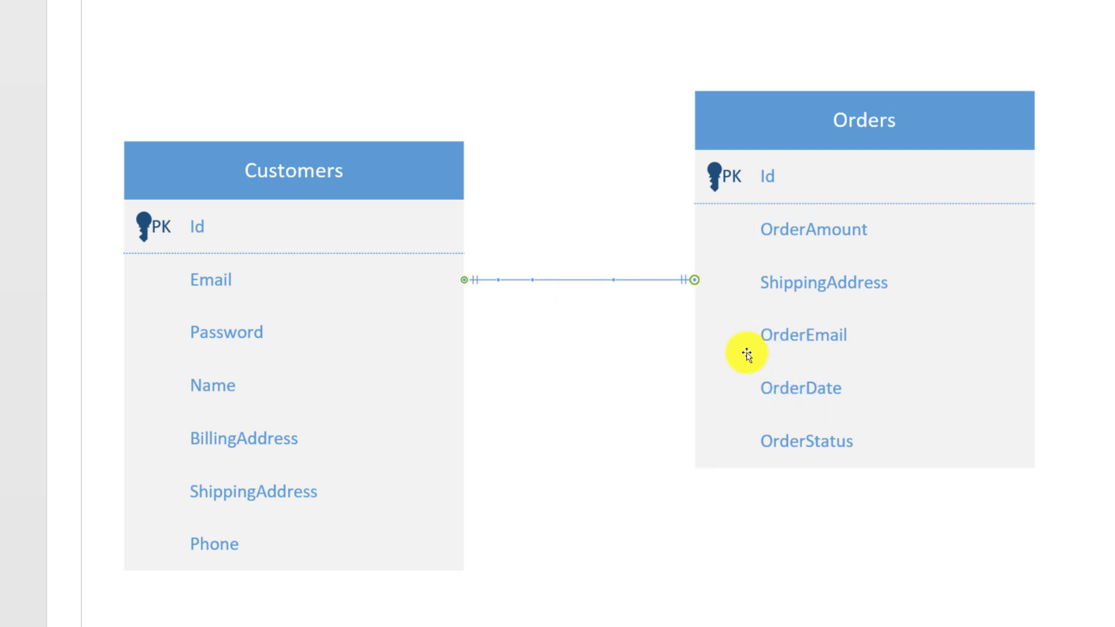
Step: Set the Orders end symbol to '1 or more' (crow's foot)
right_click(690, 279)
mouse_move(753, 330)
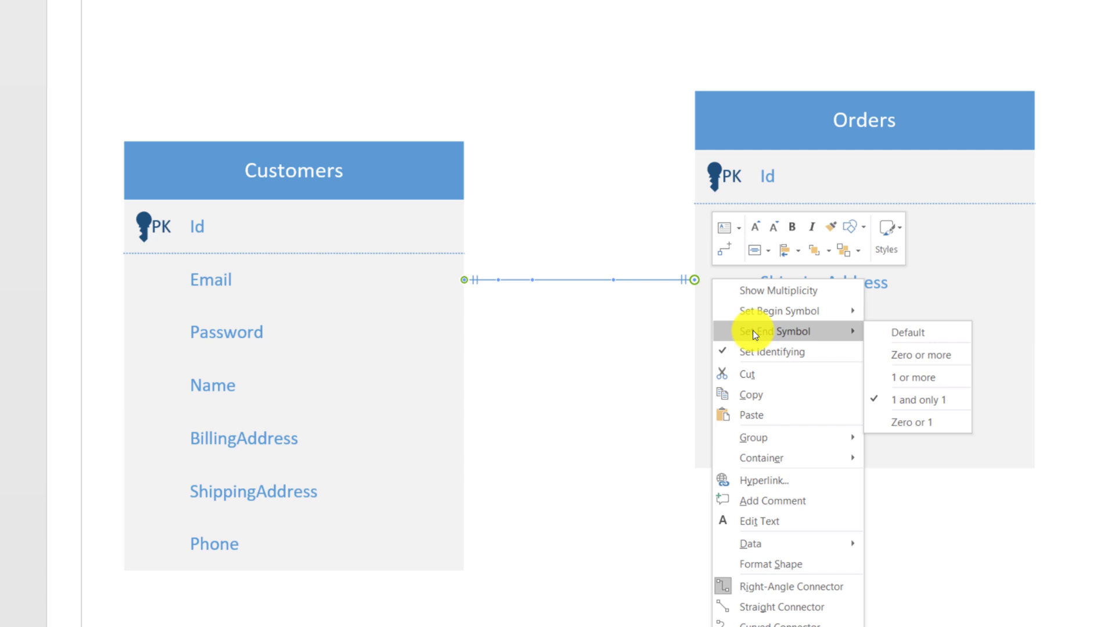
click(914, 378)
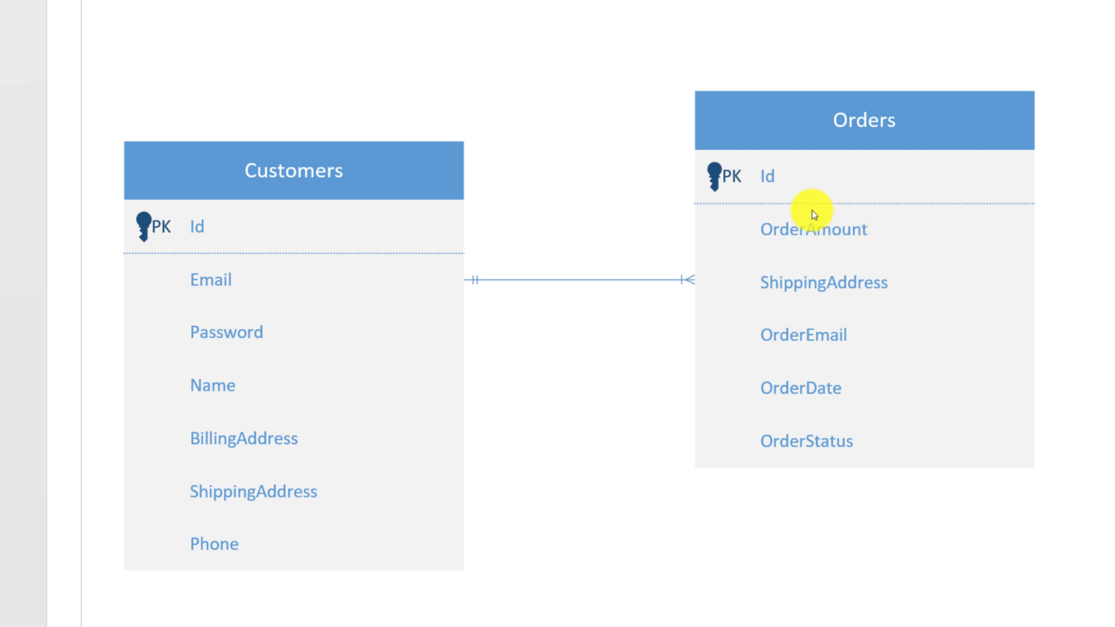
Step: Insert a new primary key attribute row after Id in Orders
click(768, 178)
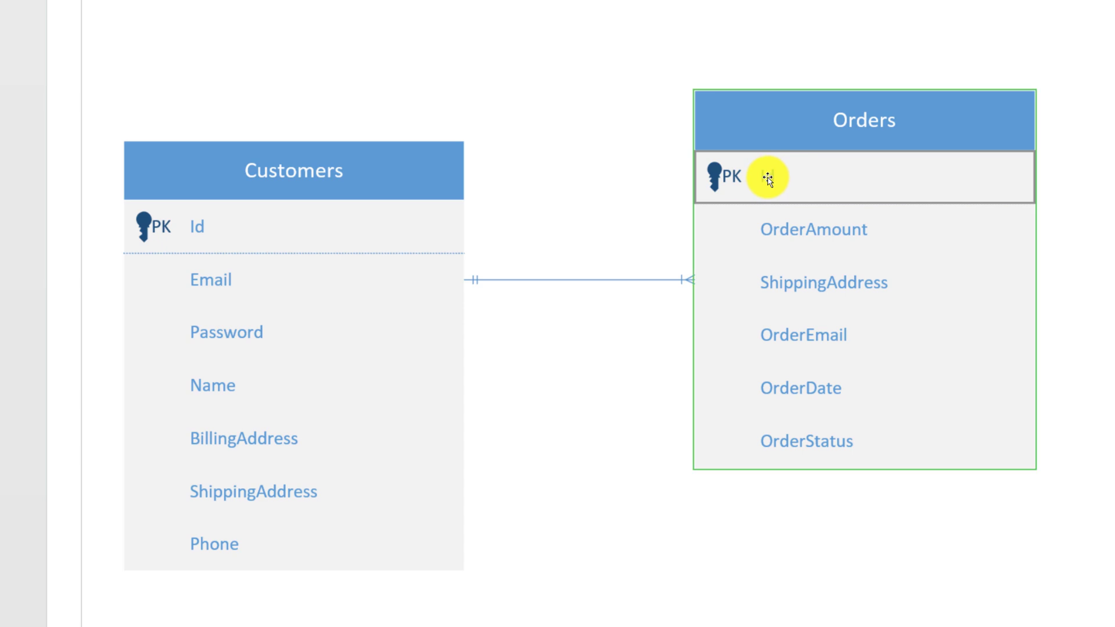
right_click(768, 178)
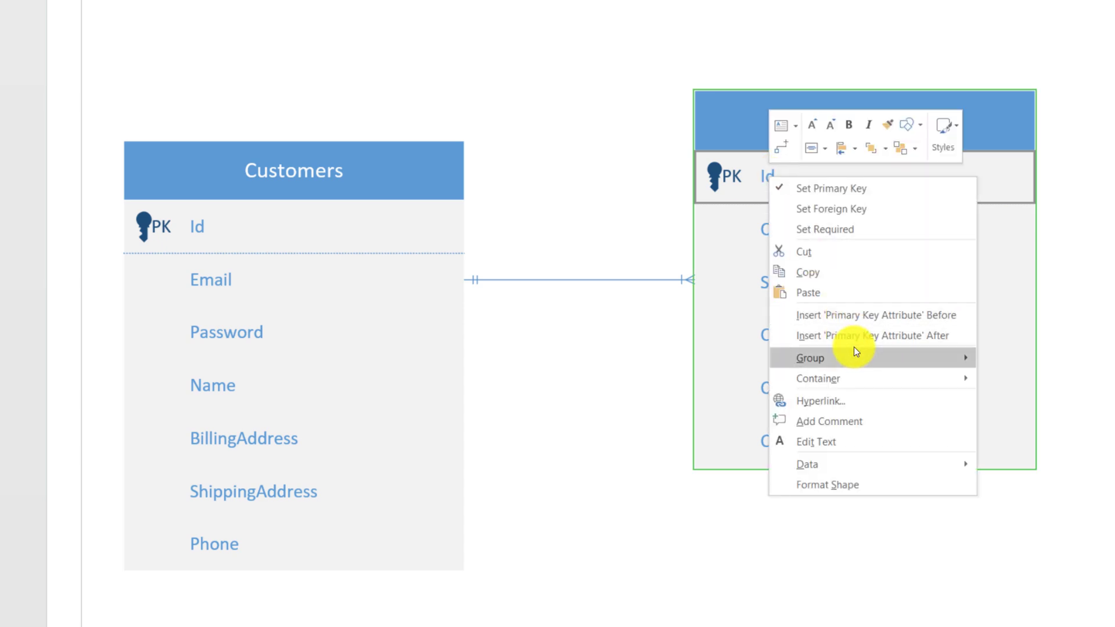
click(865, 335)
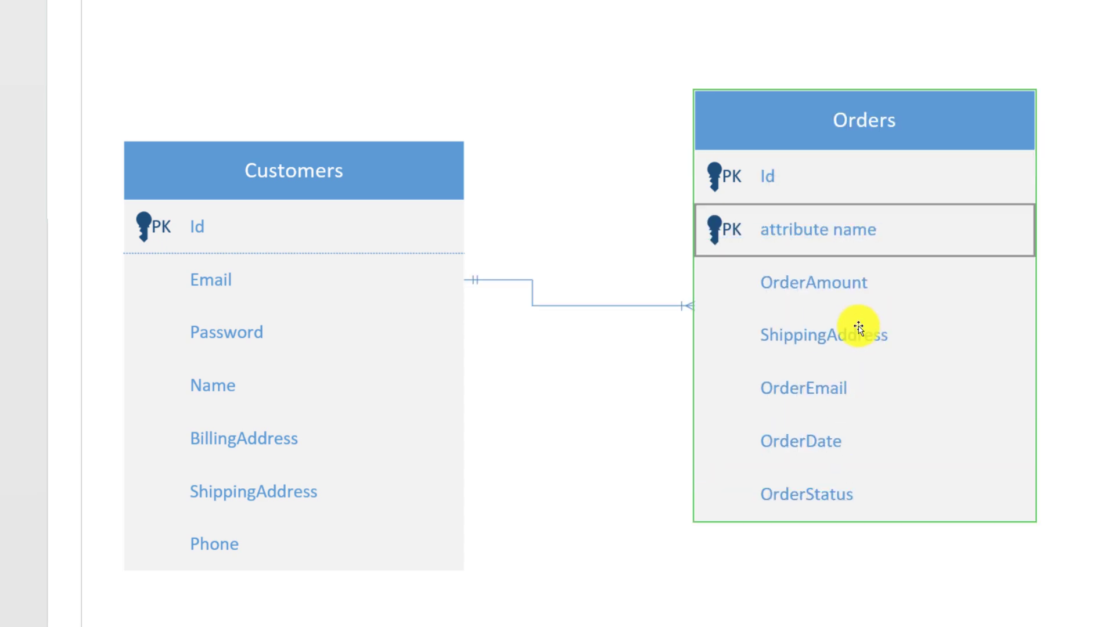
click(730, 232)
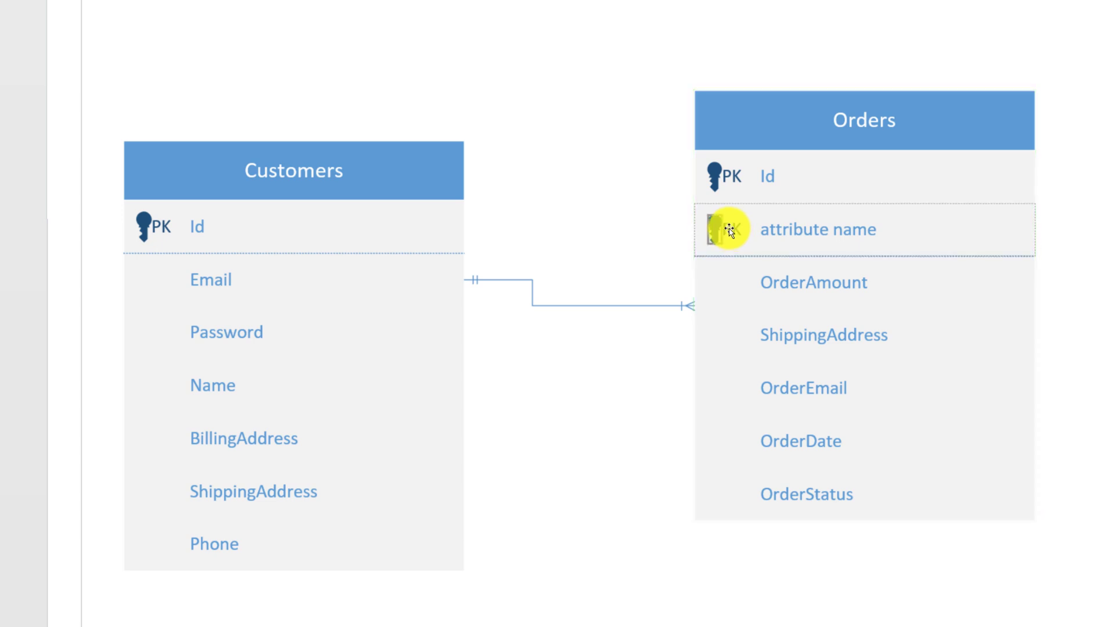
click(730, 231)
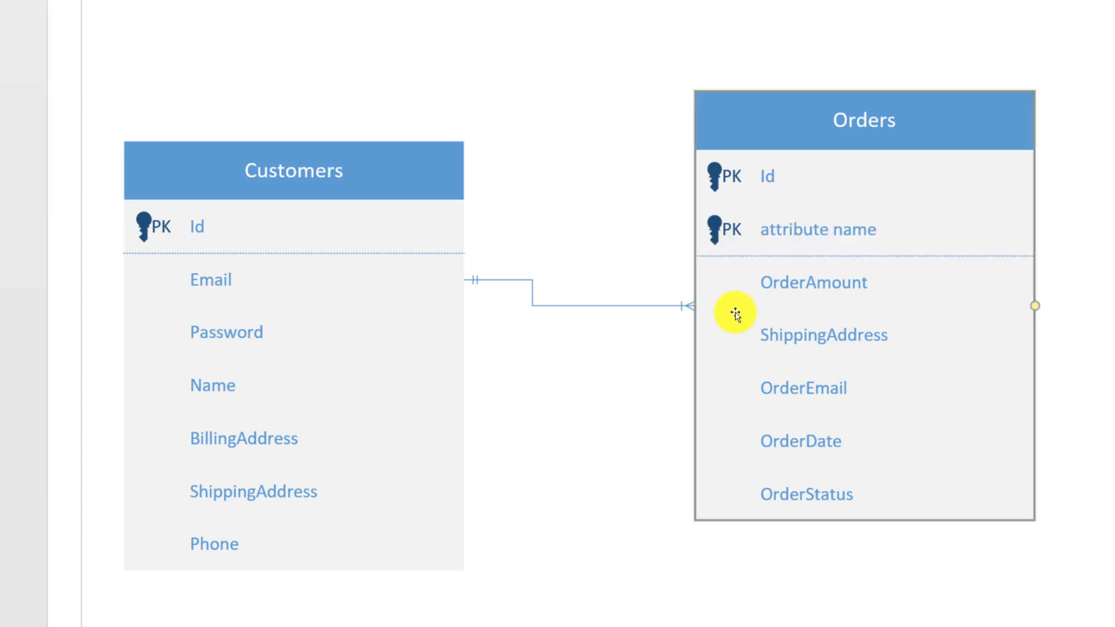
Step: Mark the new Orders row as a foreign key and remove its primary key flag
right_click(789, 231)
click(841, 256)
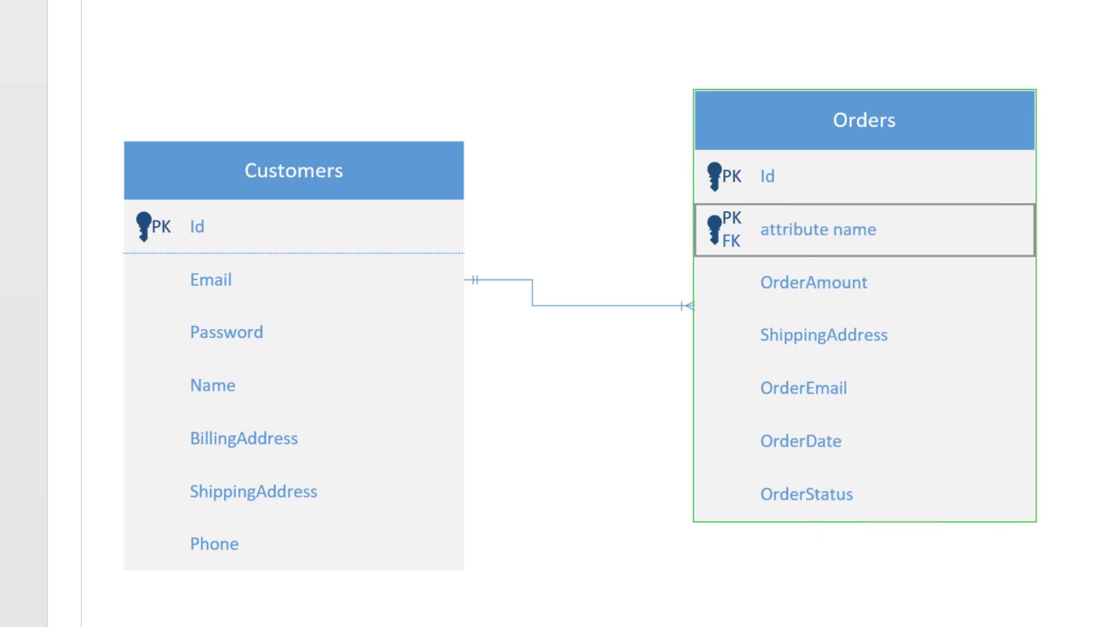
right_click(779, 232)
click(828, 245)
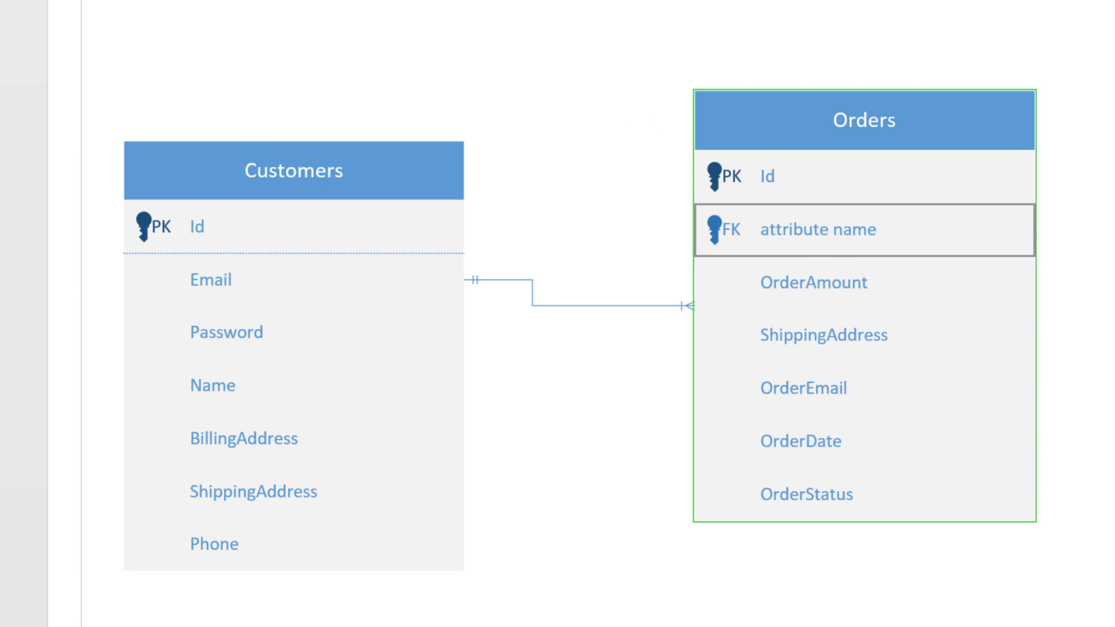
Step: Enter 'Customer_id' as the name of the new Orders foreign-key row
click(840, 232)
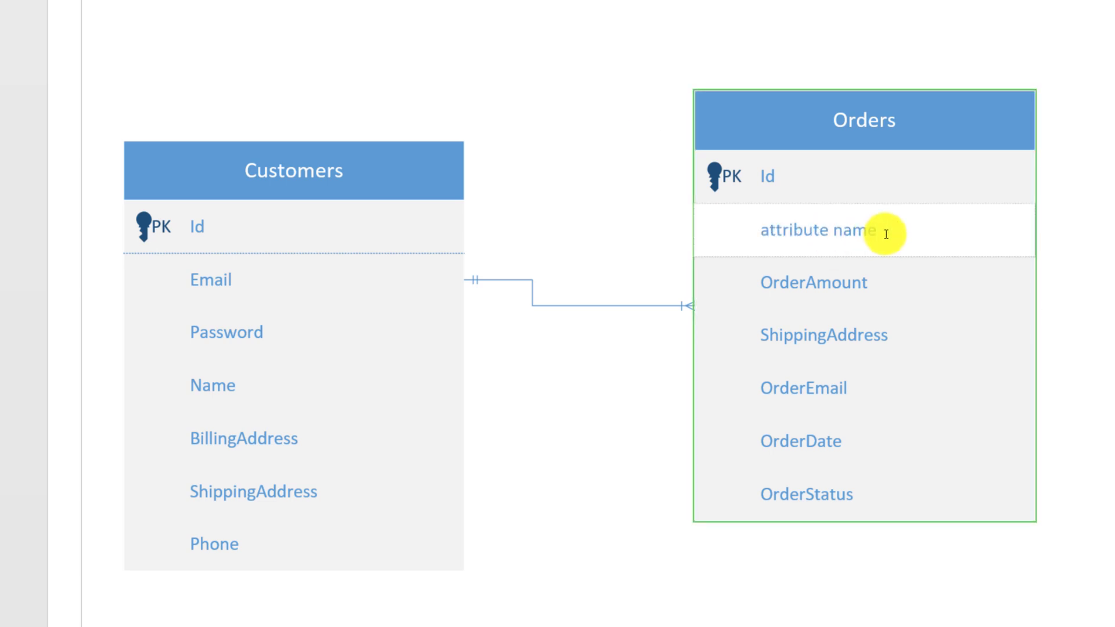
text(Customer_id)
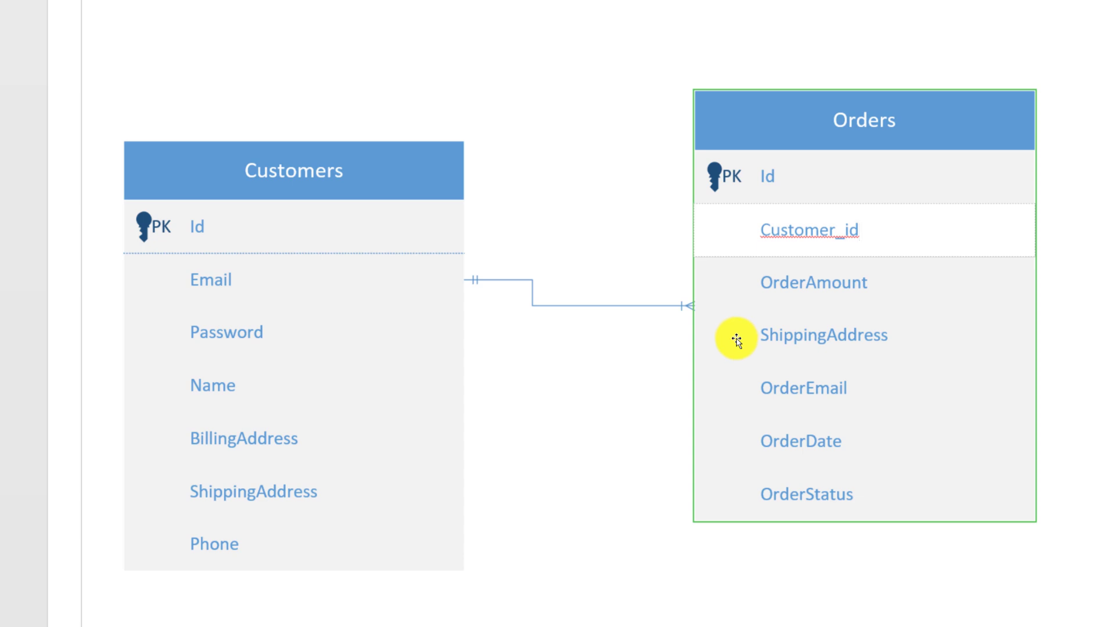
key(Escape)
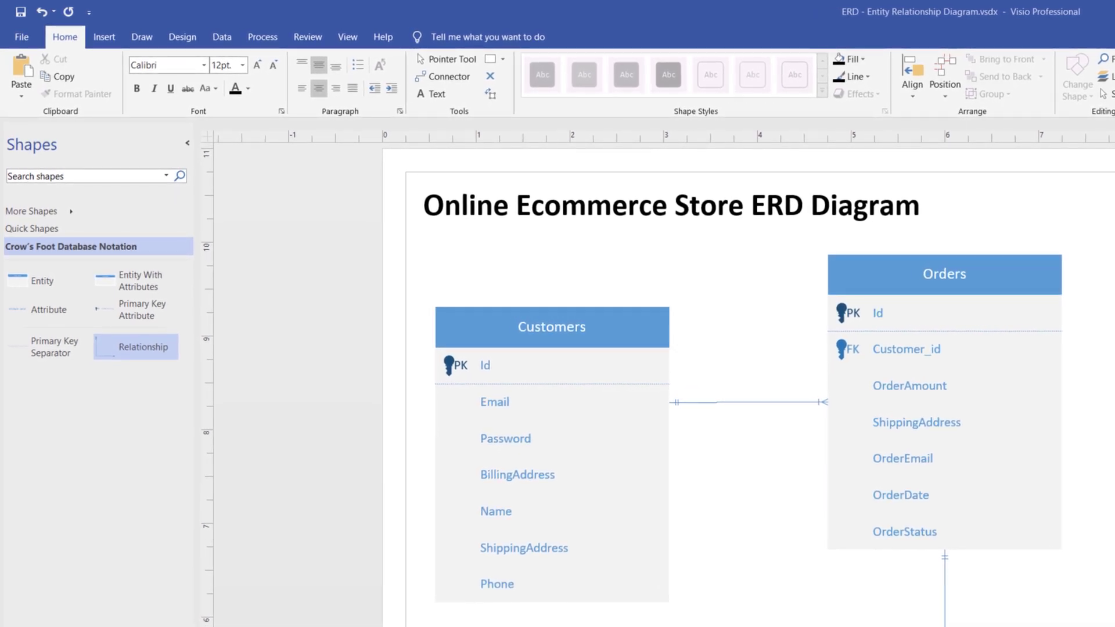
Step: Apply the blue Professional theme from the full Design themes gallery to all four tables
click(184, 36)
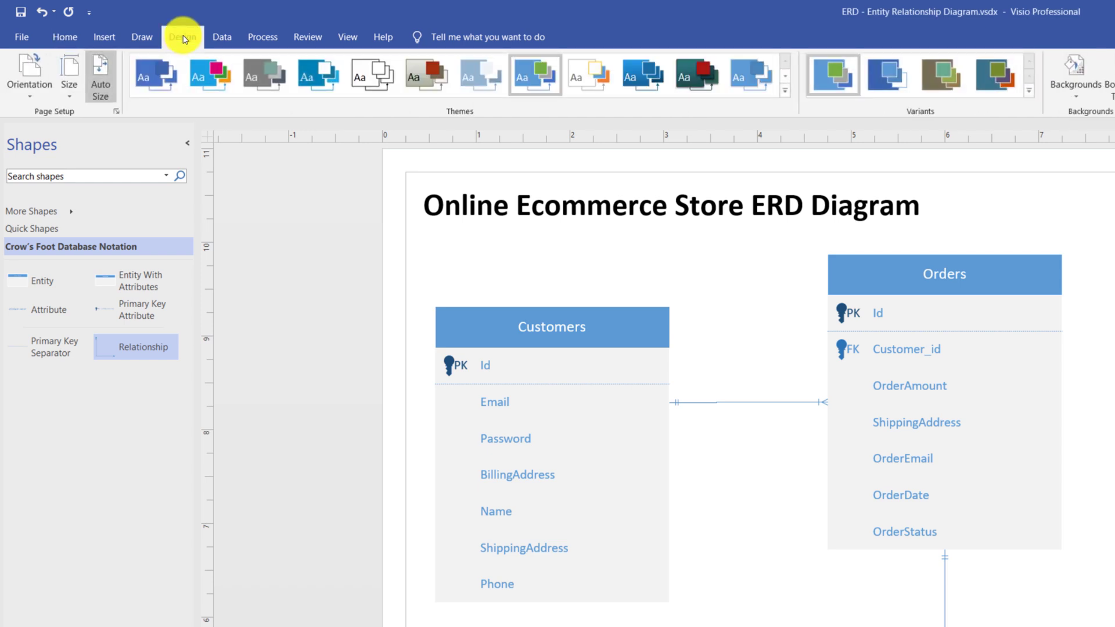
click(785, 95)
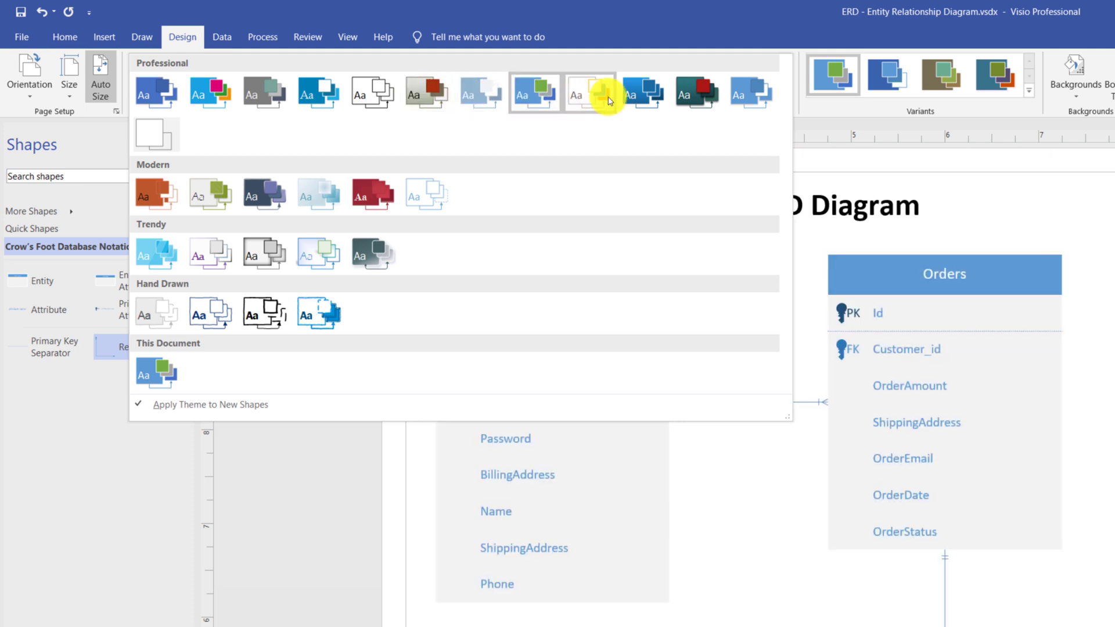
click(645, 93)
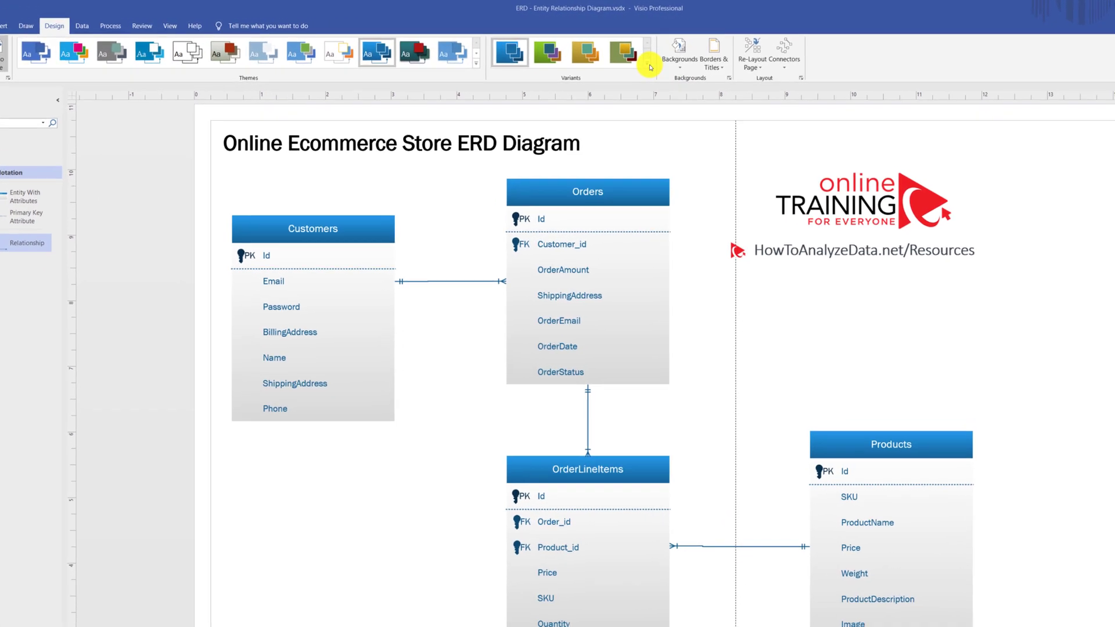
Step: Switch the diagram to a different theme colour set
click(675, 60)
mouse_move(639, 67)
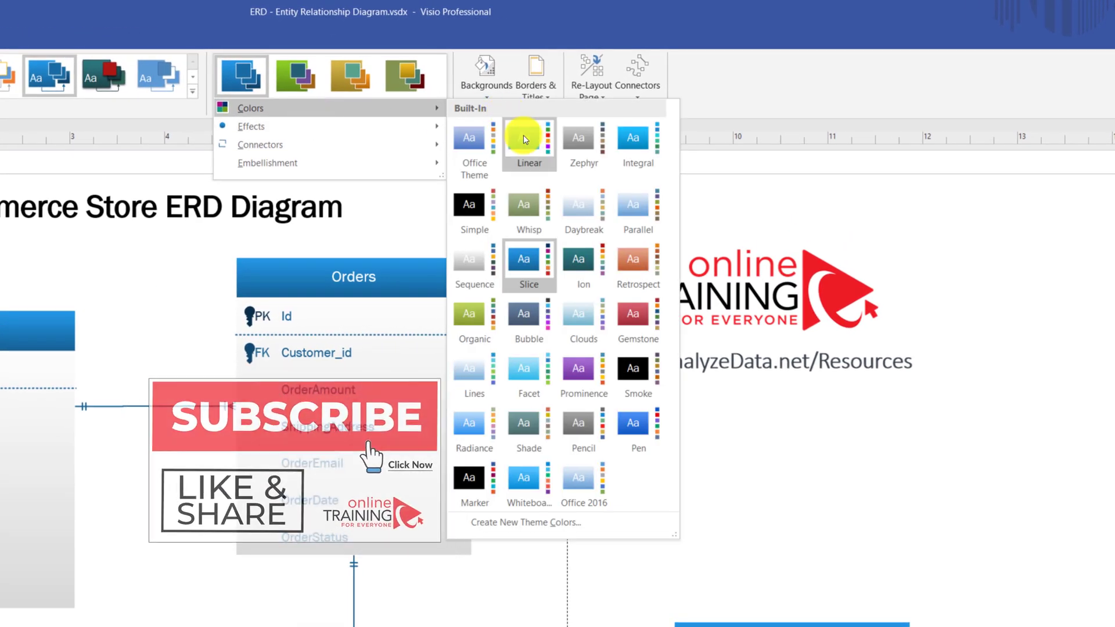
click(641, 145)
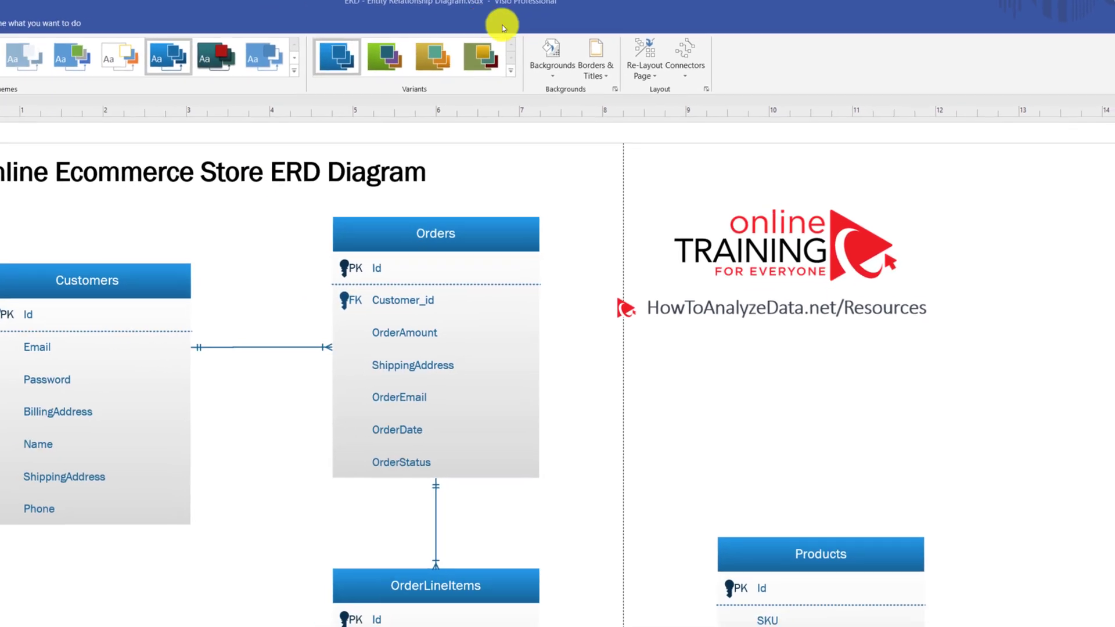
Step: Give the page a grey gradient background, replacing the blue one tried first
click(551, 56)
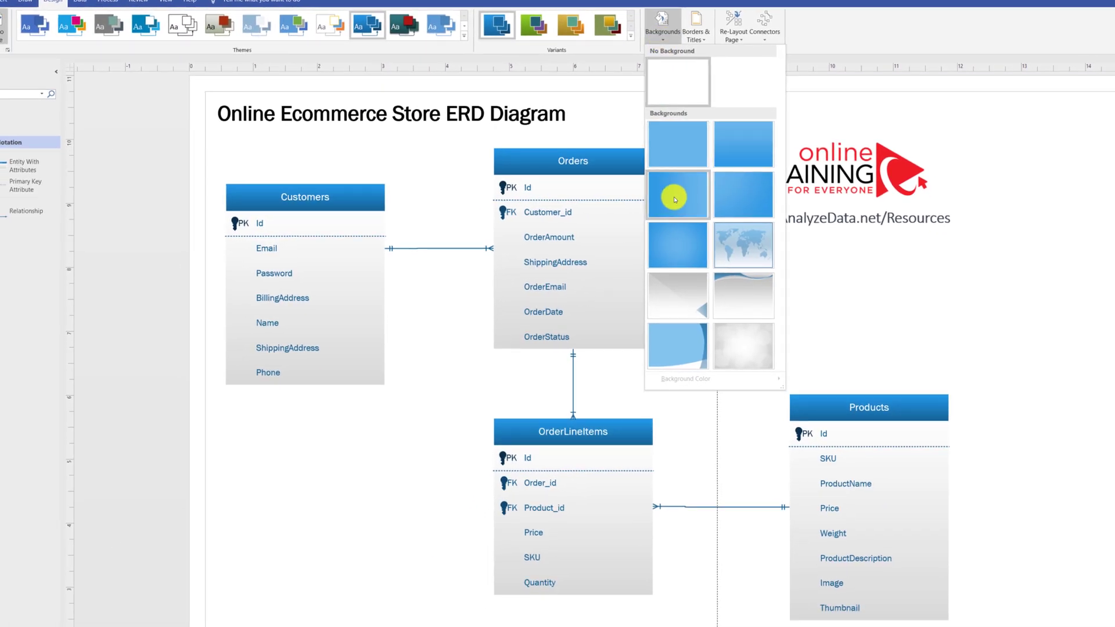
click(675, 199)
click(664, 32)
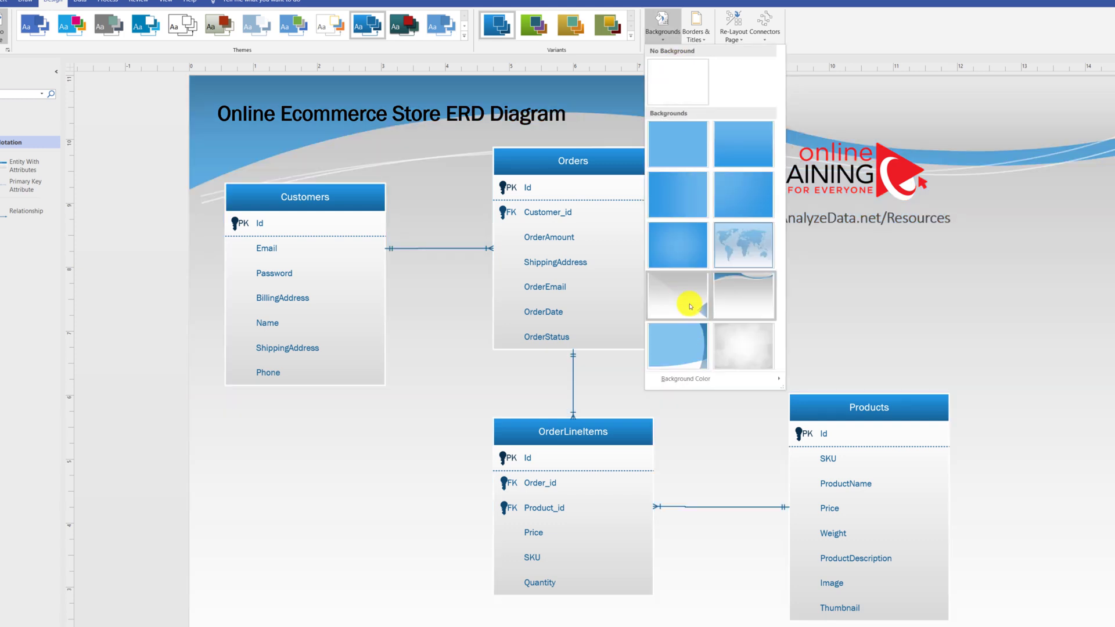
click(688, 300)
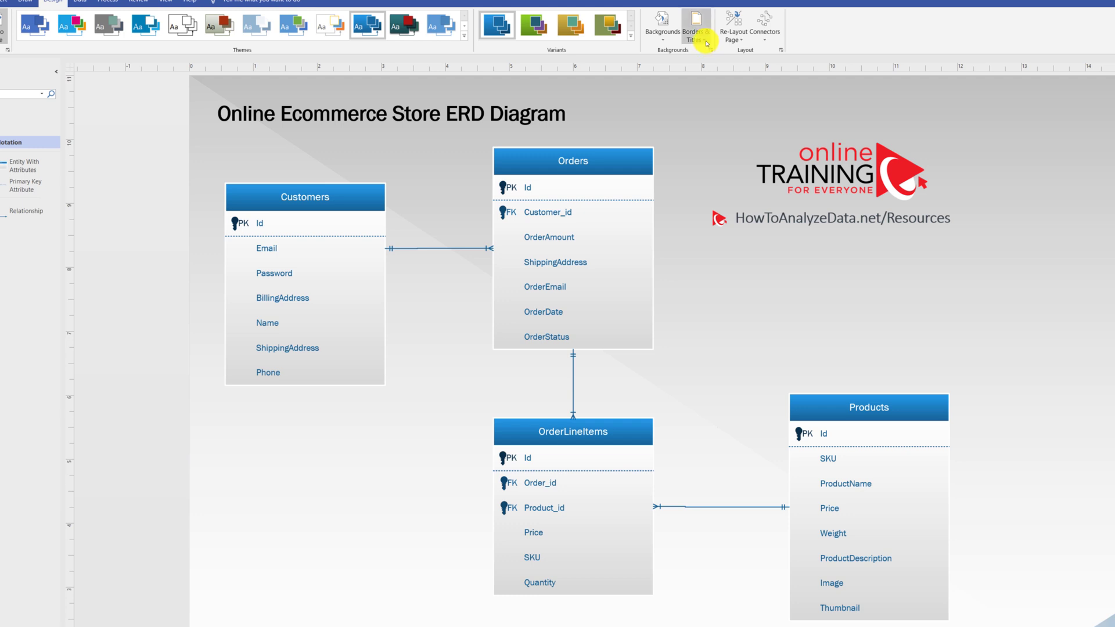
Step: Add a page border with a Title area
click(707, 43)
click(794, 349)
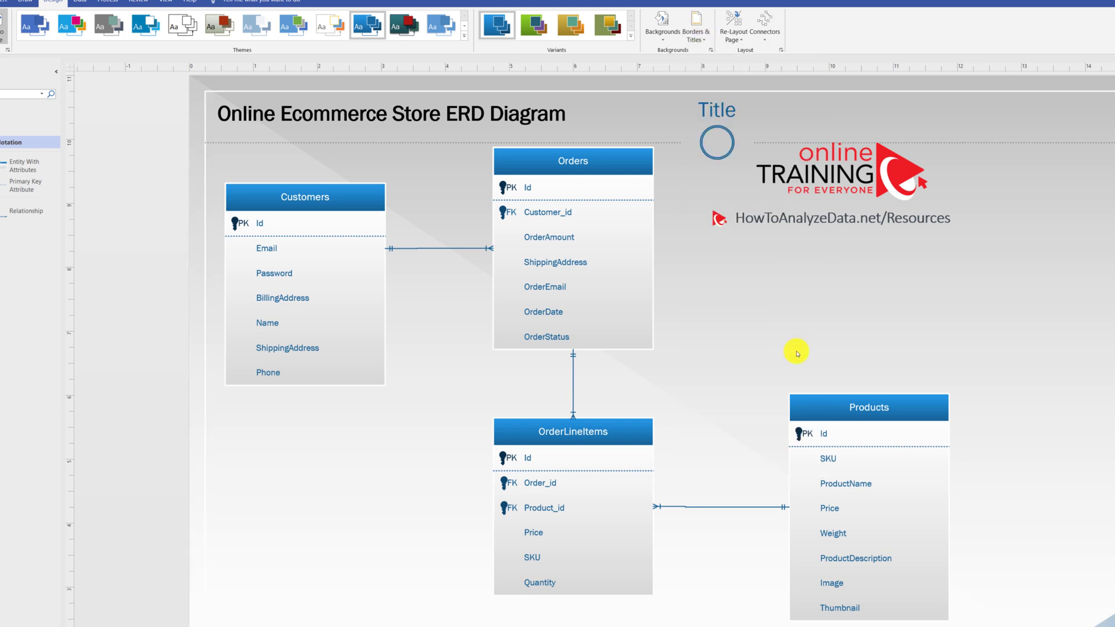
click(697, 35)
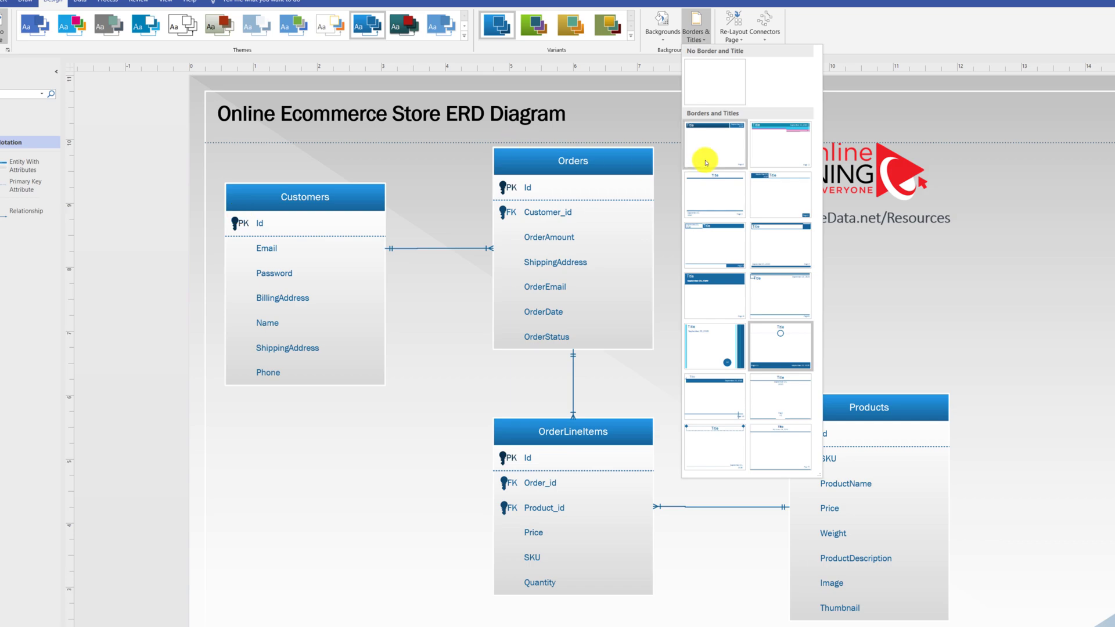
Step: Bring up the Save As screen for the styled ERD with Ctrl+S
key(ctrl+s)
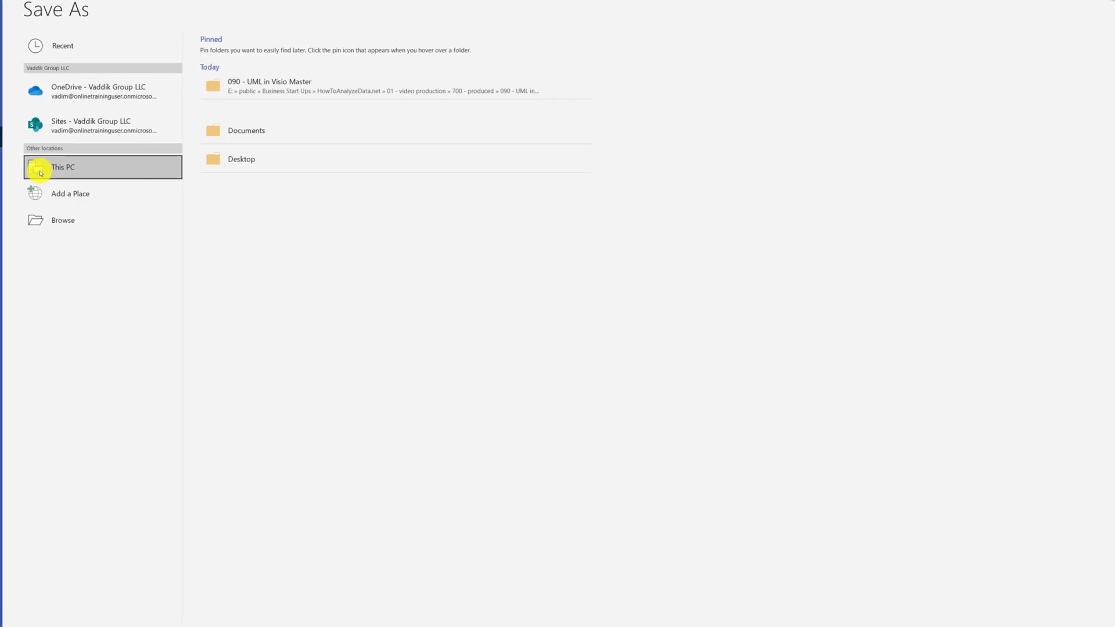